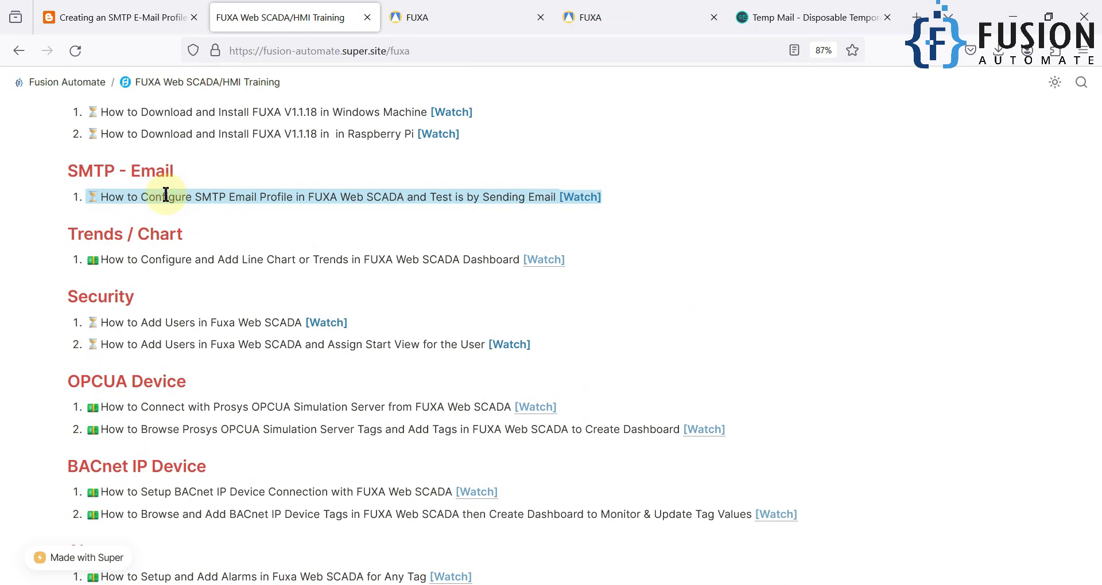
Look over the running FUXA dashboard and the SMTP email lesson on the training page
left_click(630, 9)
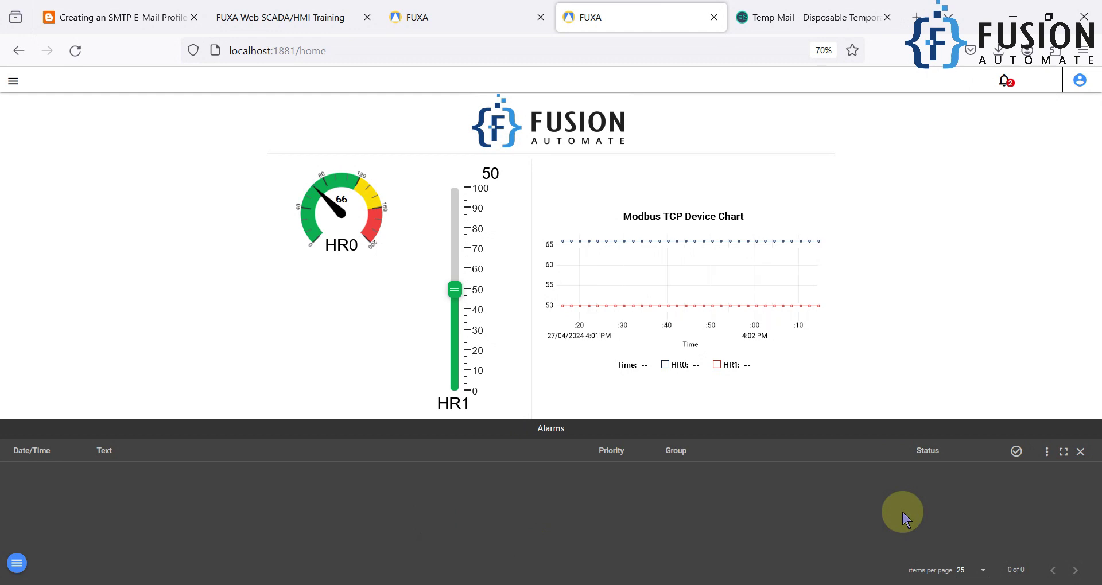
left_click(289, 16)
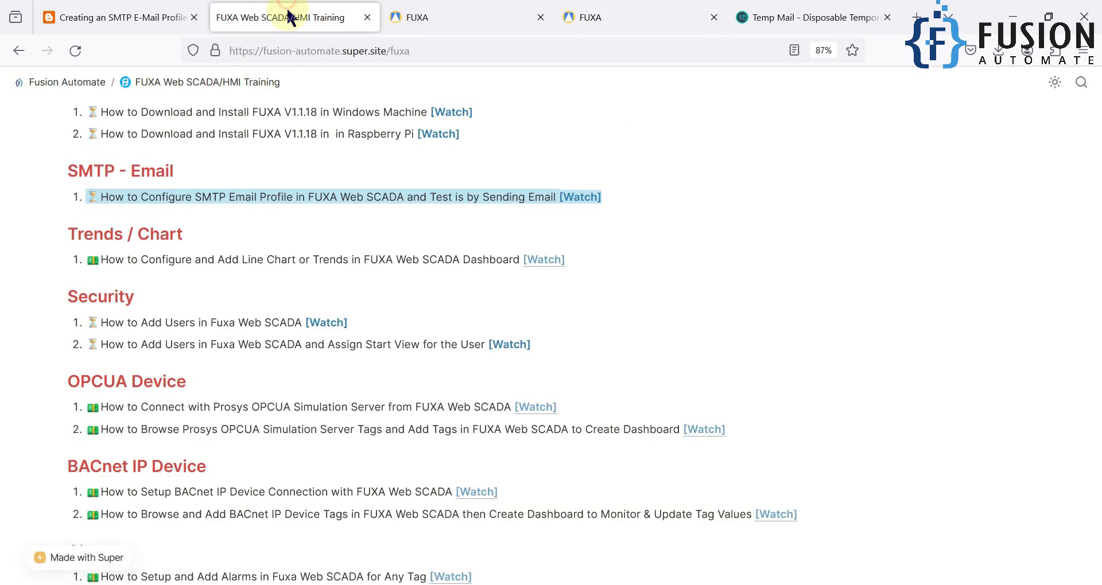
triple_click(314, 198)
Open the FUXA project Settings dialog on its SMTP tab
left_click(480, 21)
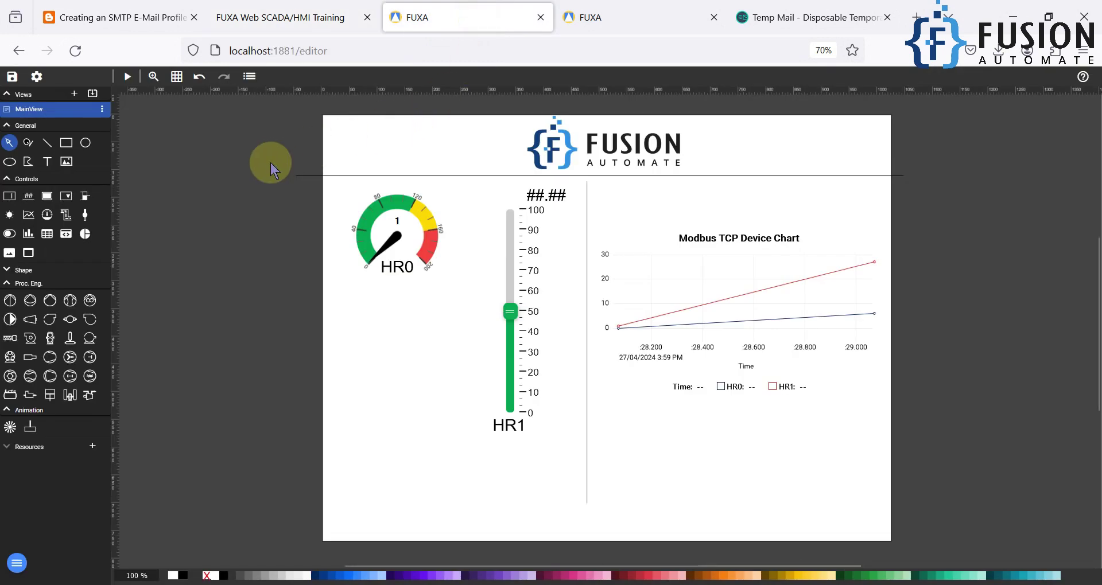
left_click(36, 83)
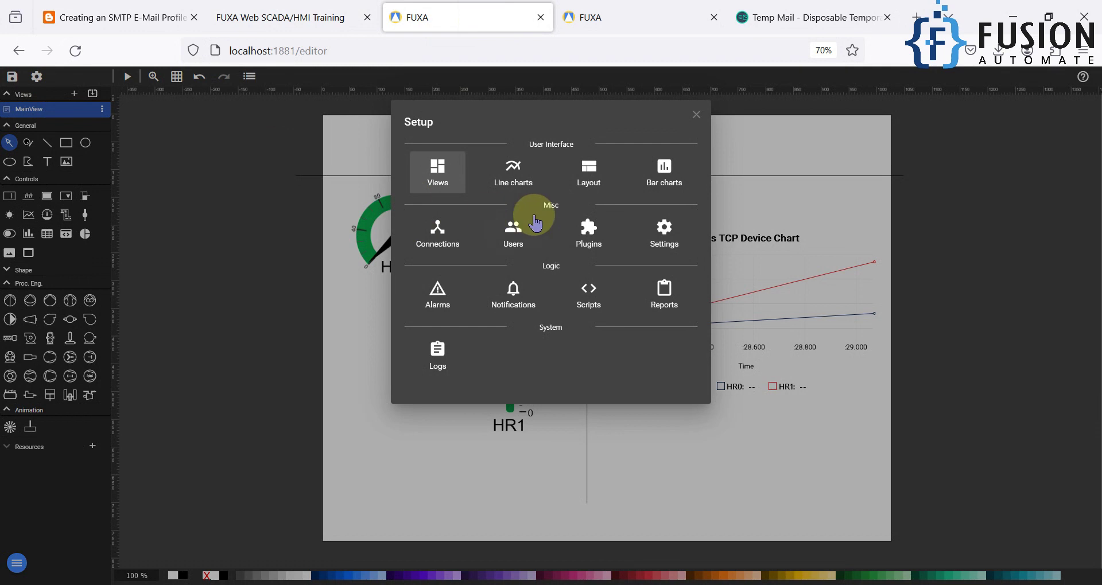
left_click(675, 249)
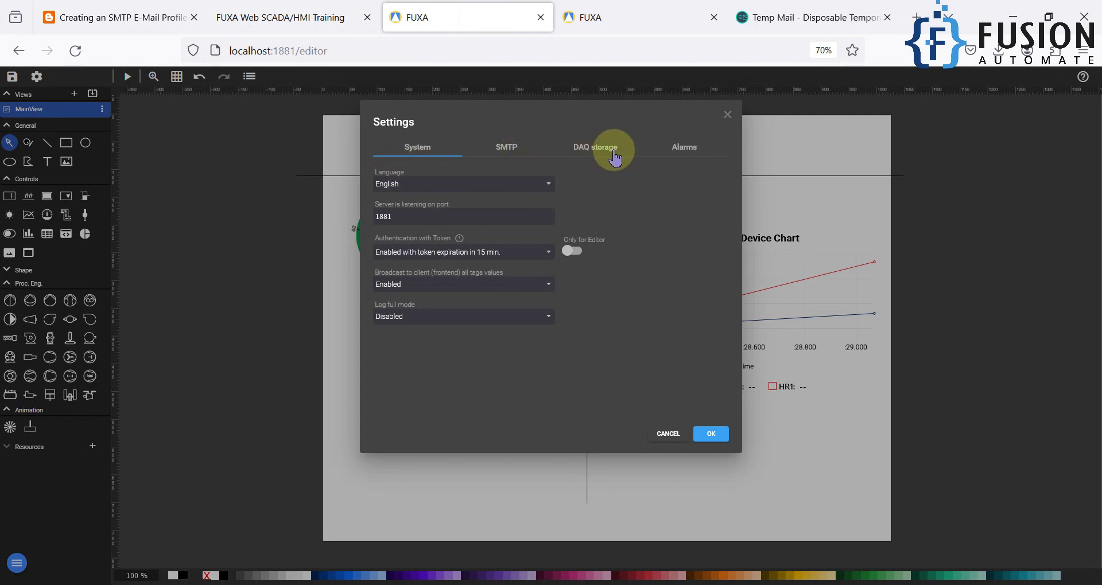
left_click(511, 153)
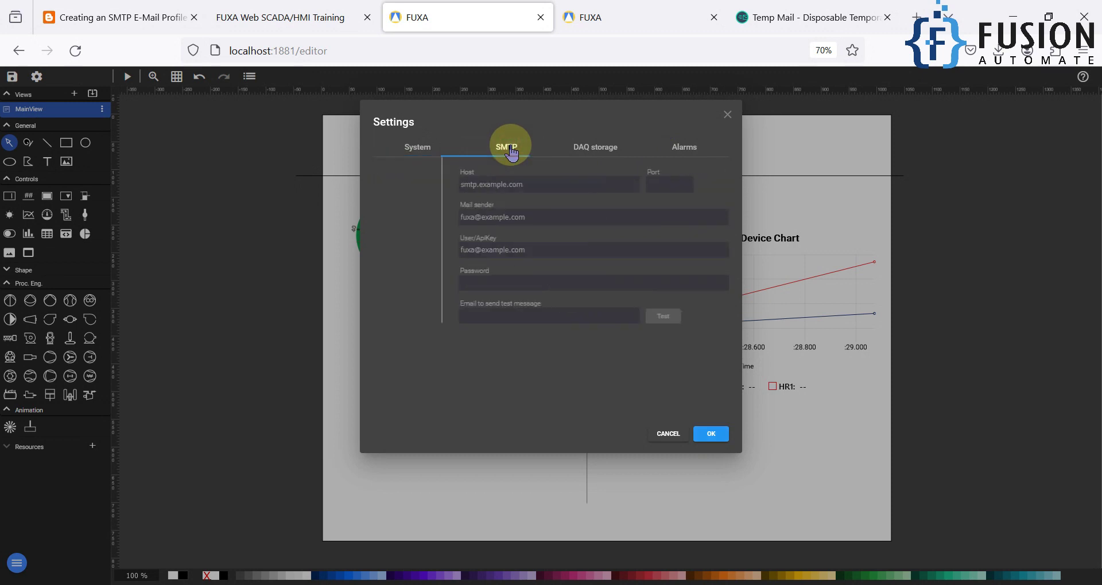
Copy smtp-mail.outlook.com from the blog's Outlook settings into the Host field
left_click(462, 186)
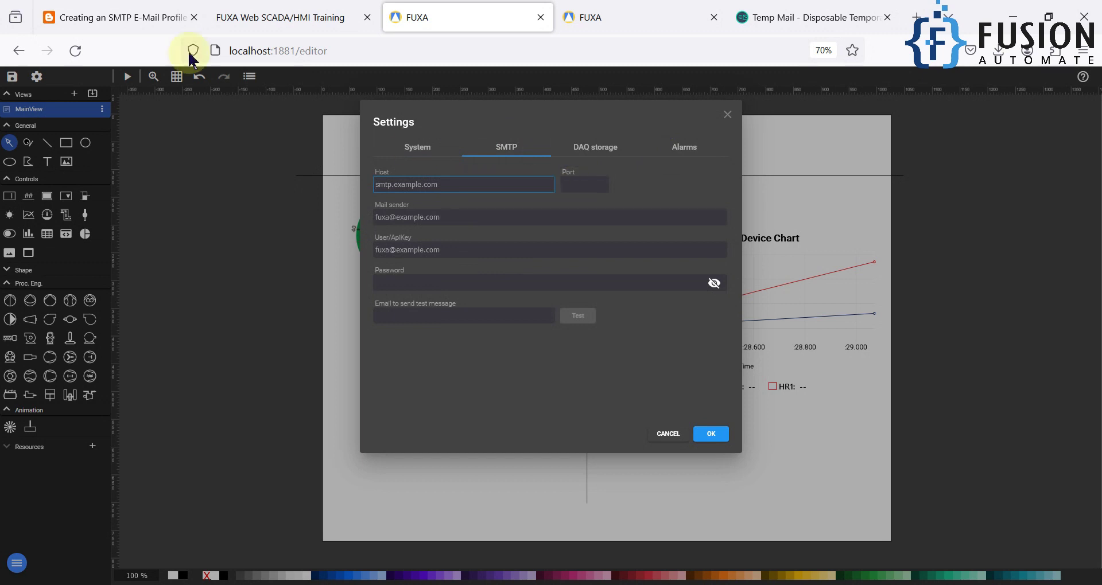
left_click(98, 16)
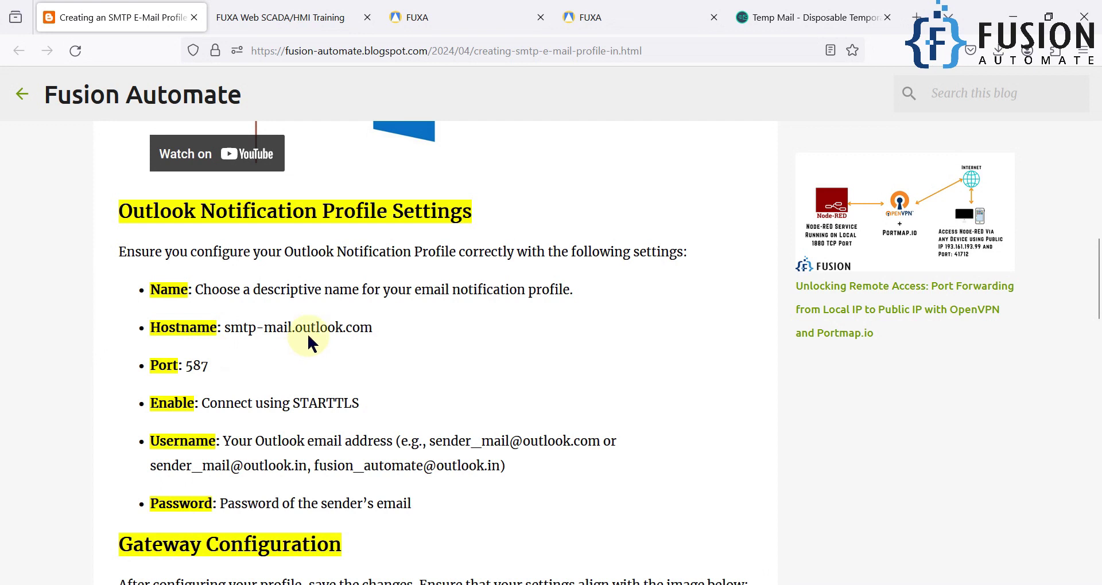
scroll(316, 290, "up", 4)
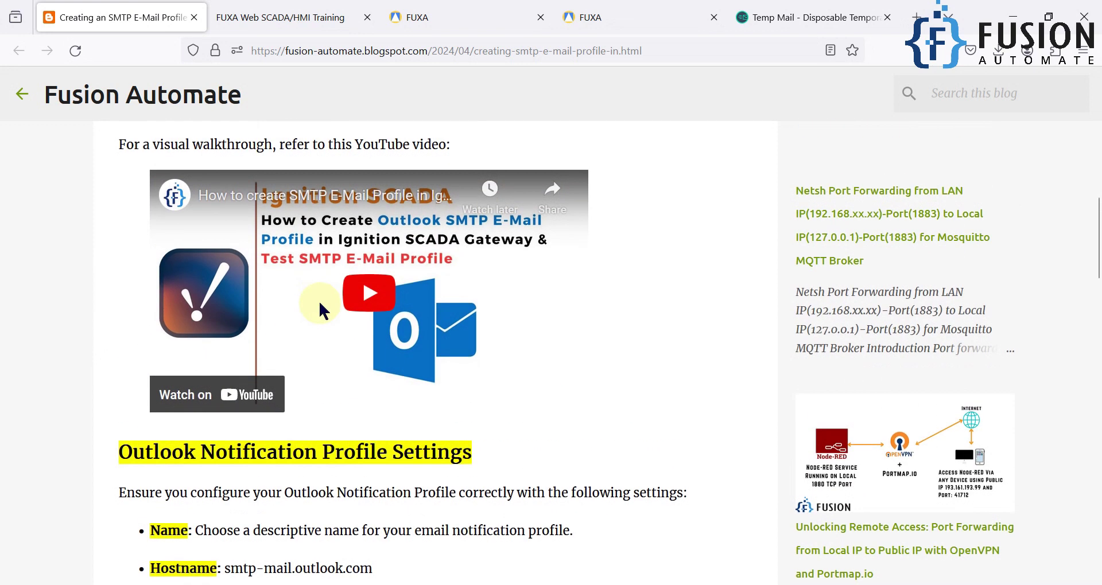
scroll(319, 310, "up", 2)
scroll(316, 305, "down", 6)
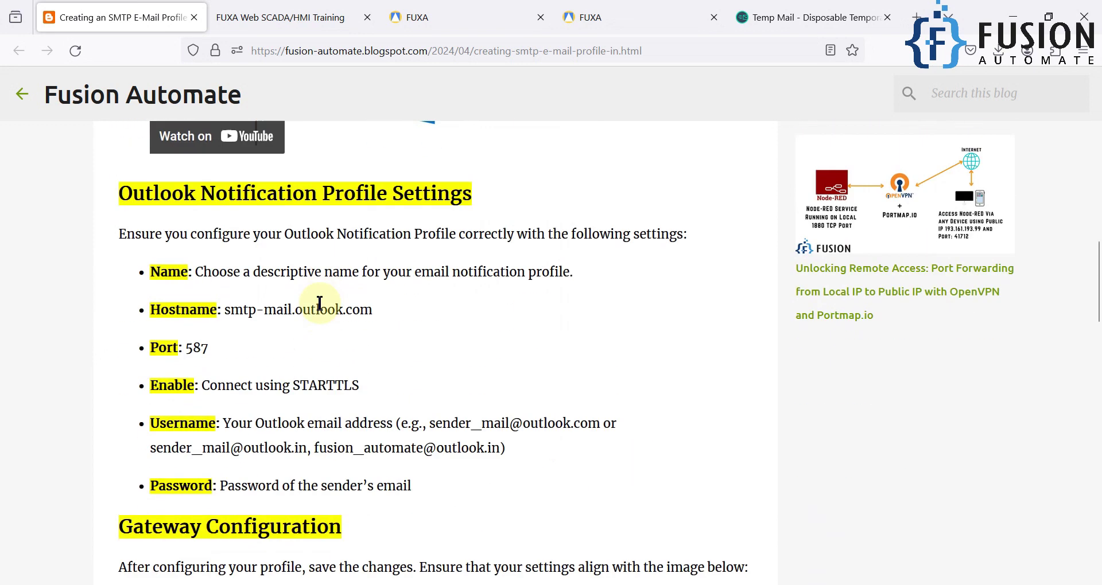
left_click_drag(376, 310, 229, 318)
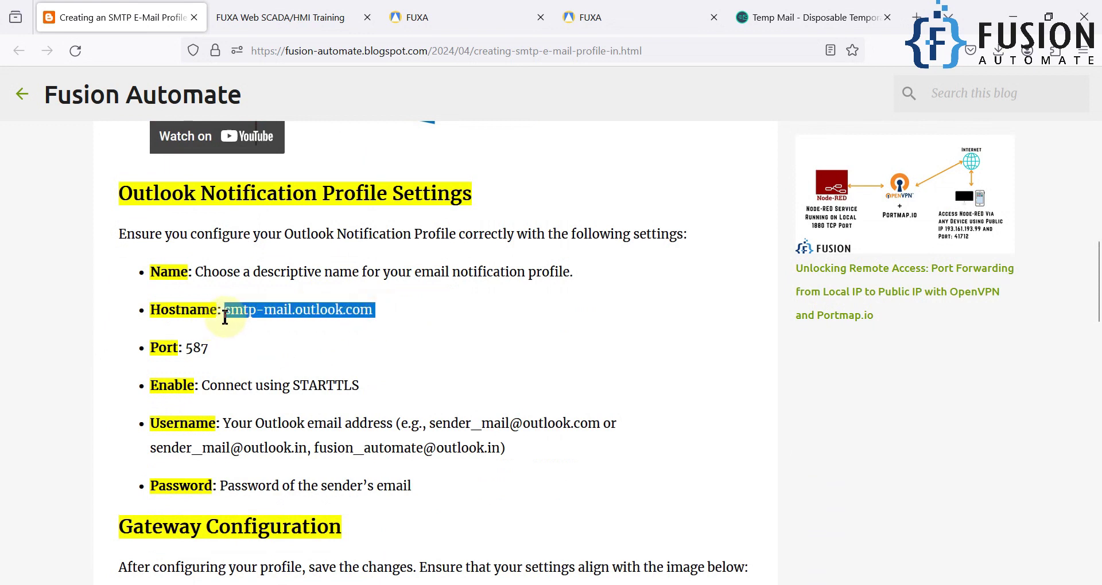
left_click(442, 12)
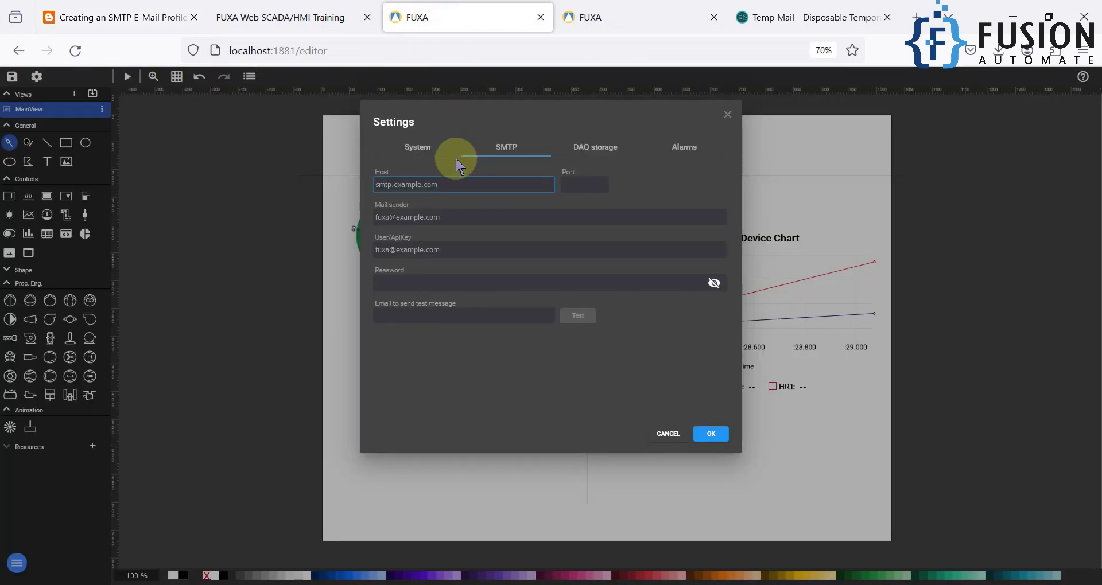
type("smtp-mail.outlook.com")
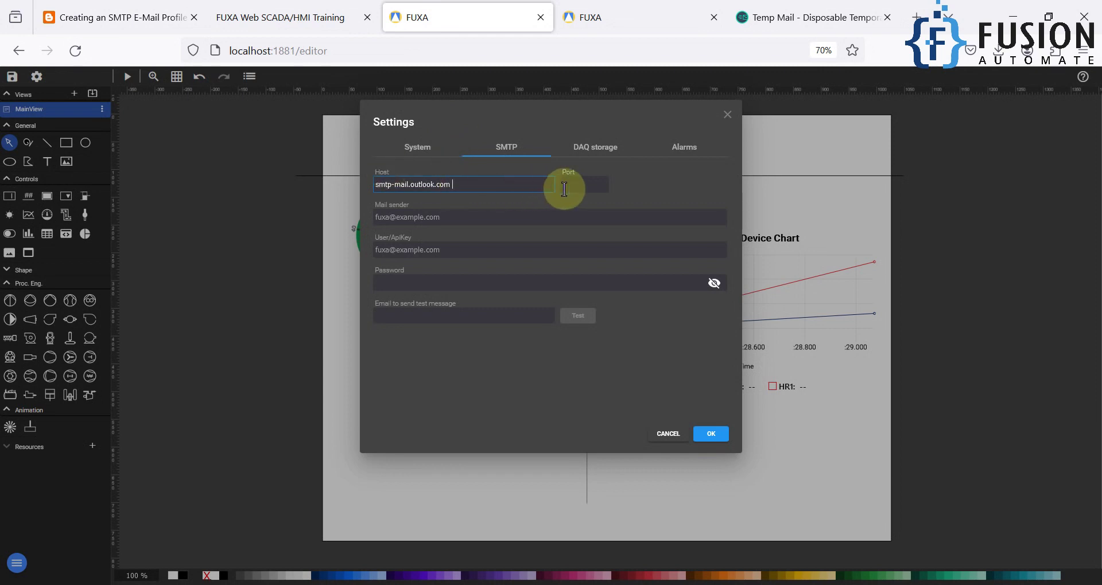
Copy port 587 from the blog into the Port field
left_click(104, 17)
left_click(192, 359)
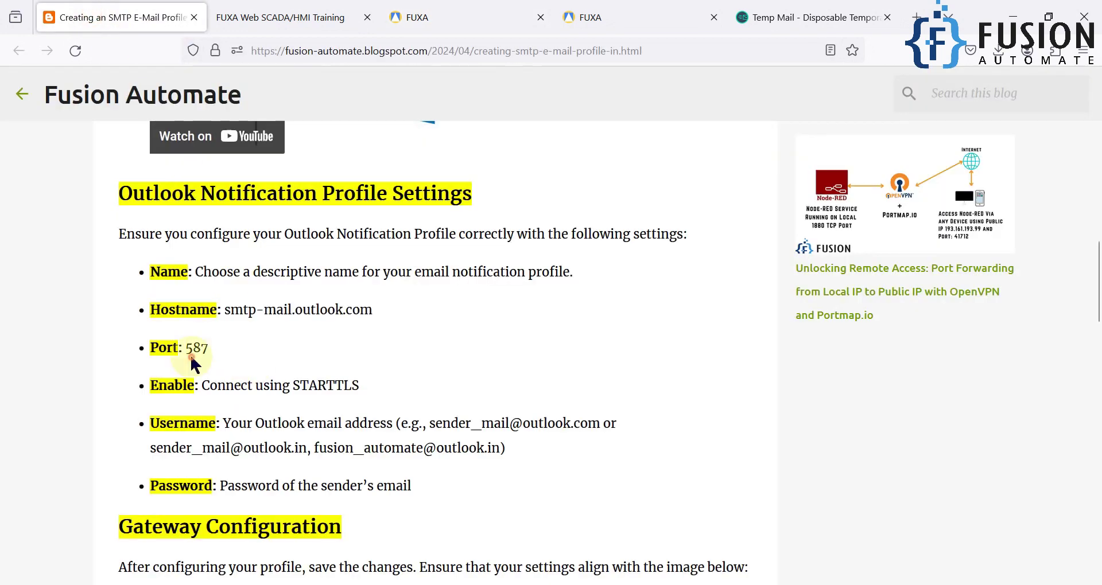
double_click(194, 350)
key("ctrl+c")
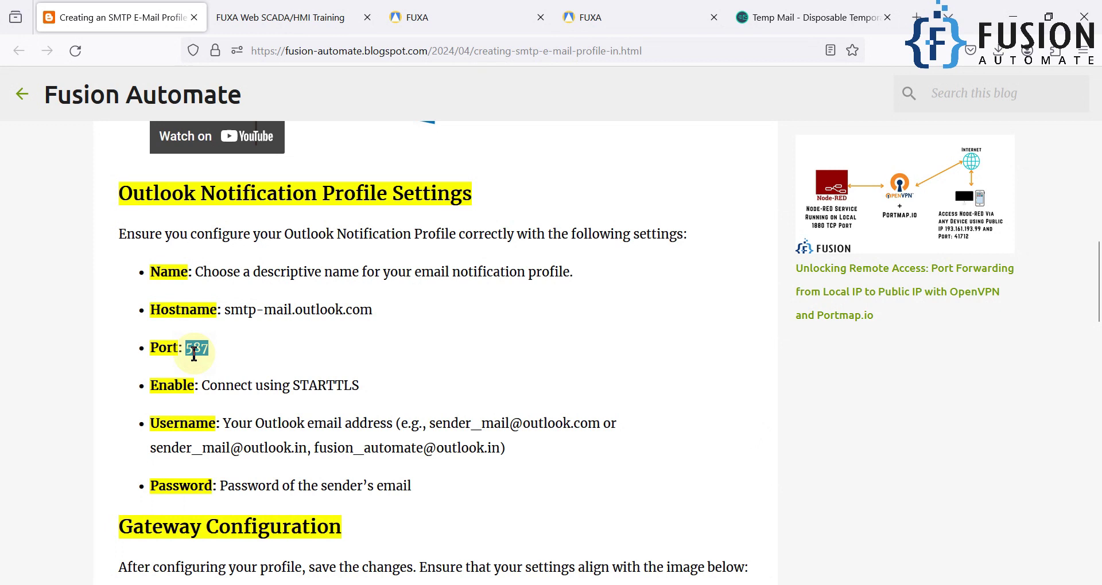
left_click(444, 17)
left_click(581, 185)
key("ctrl+v")
left_click(505, 219)
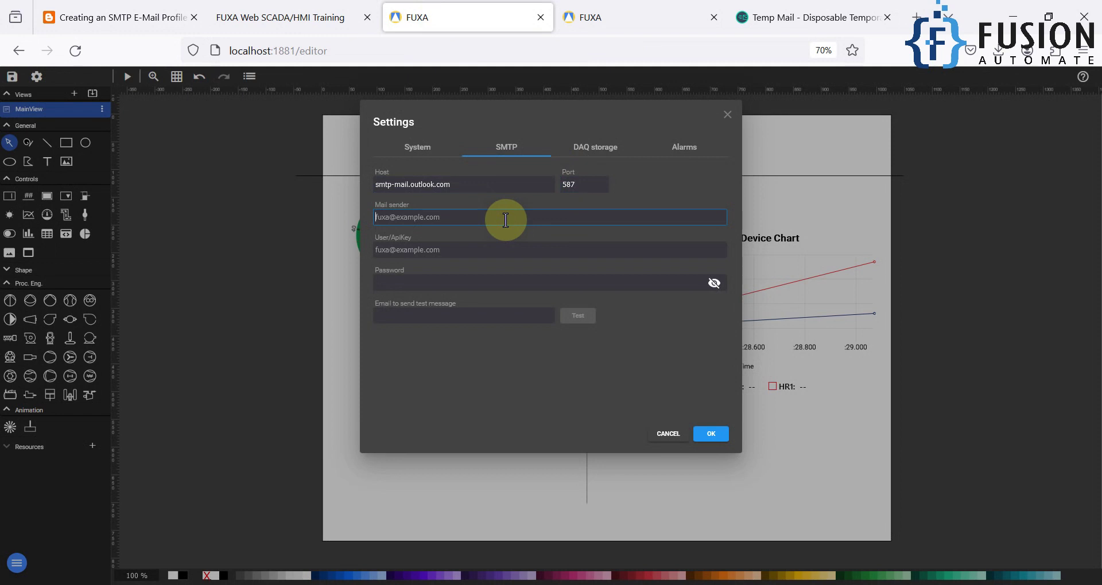
Paste the blog's example Outlook address into the Mail sender field
left_click(136, 23)
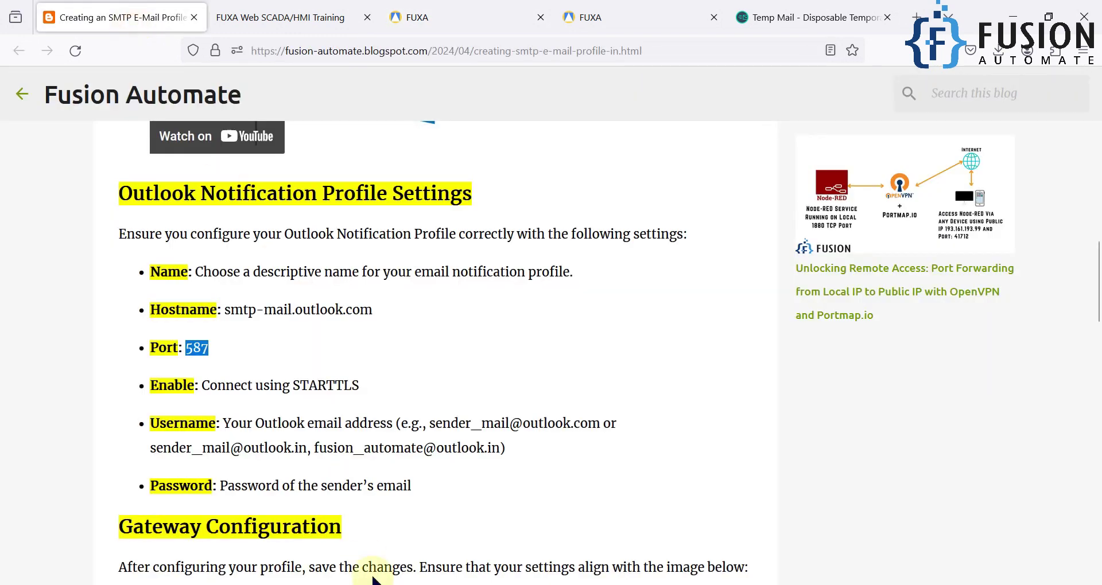
left_click_drag(315, 448, 500, 449)
key("ctrl+c")
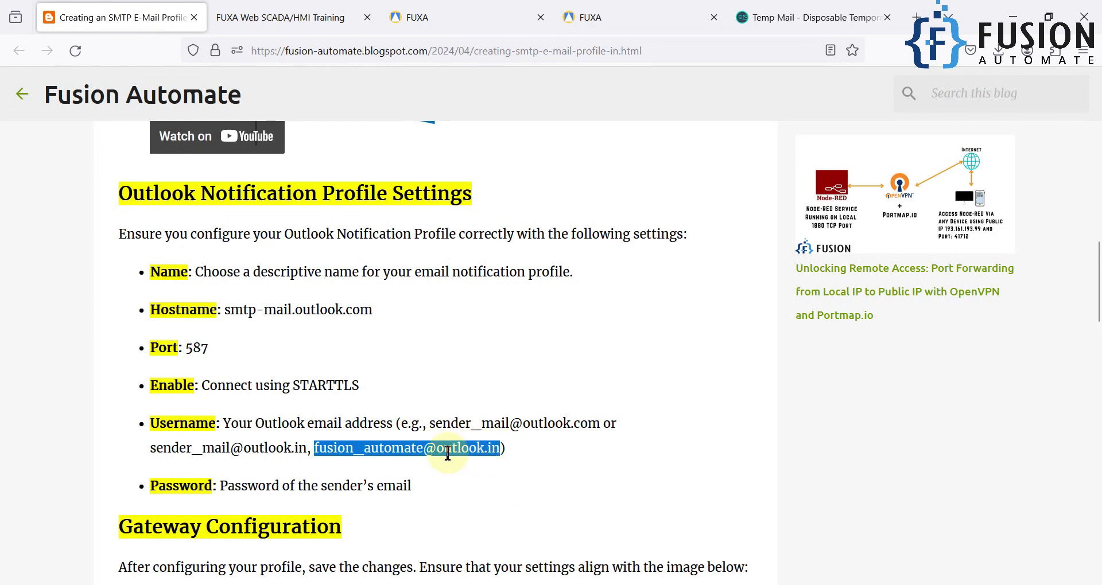
left_click(462, 17)
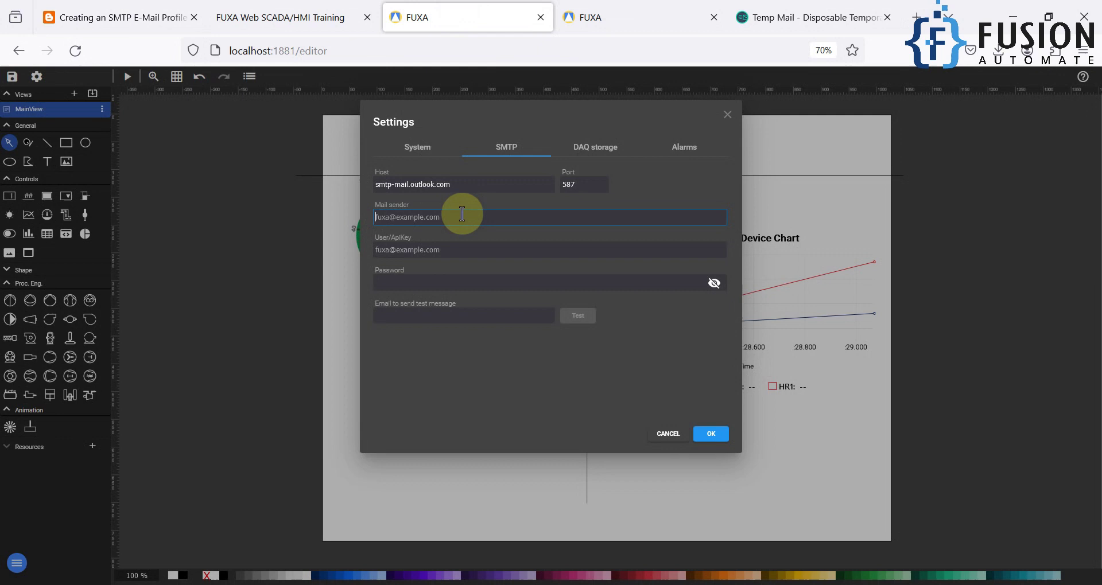
key("ctrl+v")
Reuse the sender address as the User/ApiKey value
left_click(477, 252)
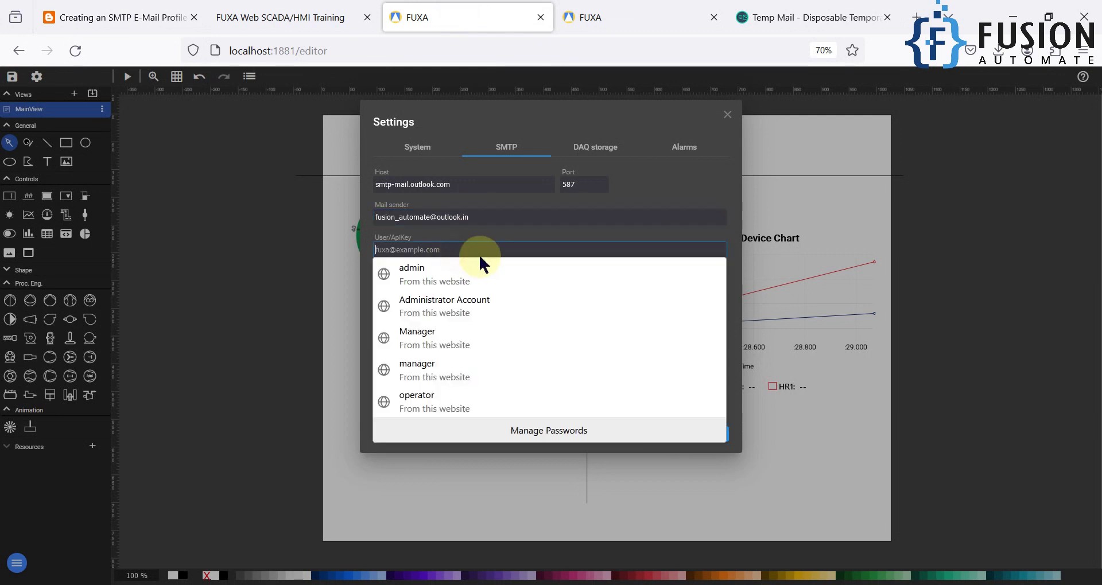
left_click_drag(485, 218, 371, 217)
key("ctrl+c")
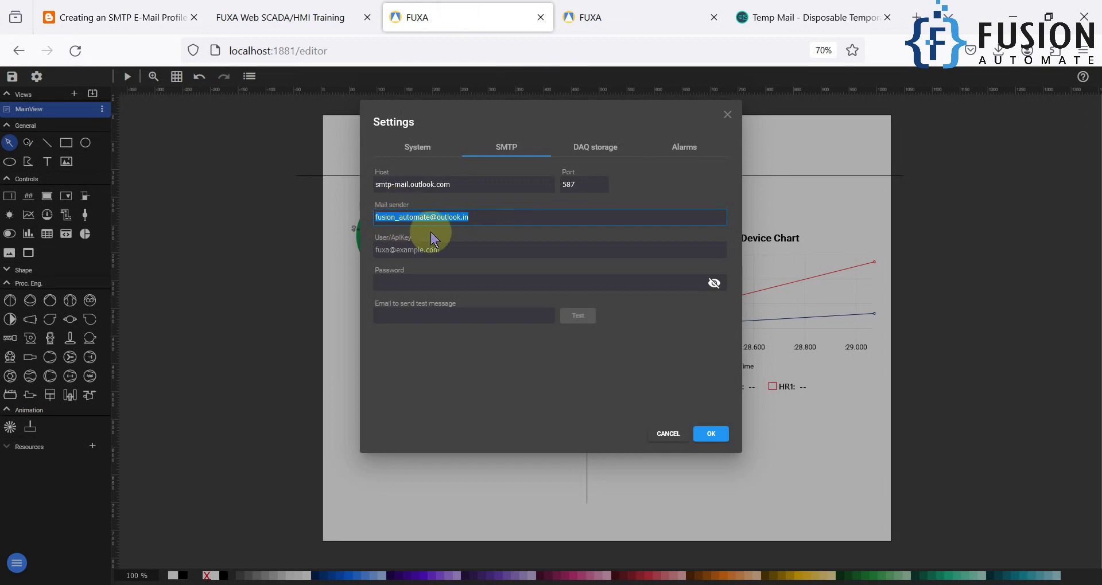
left_click(448, 252)
key("ctrl+v")
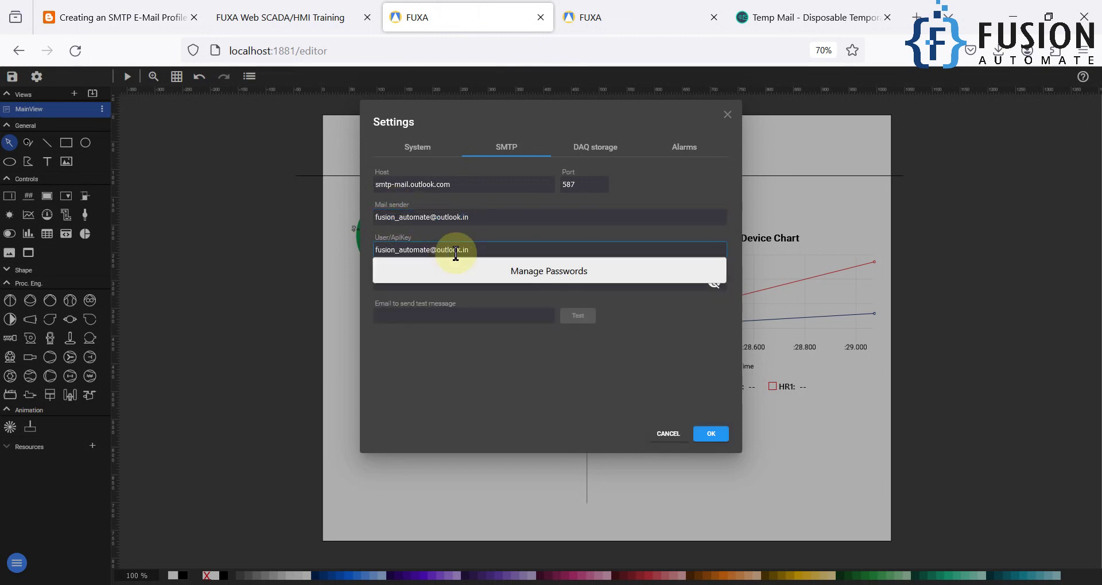
left_click(522, 229)
Enter the Outlook account password and confirm the Settings dialog with OK
left_click(500, 280)
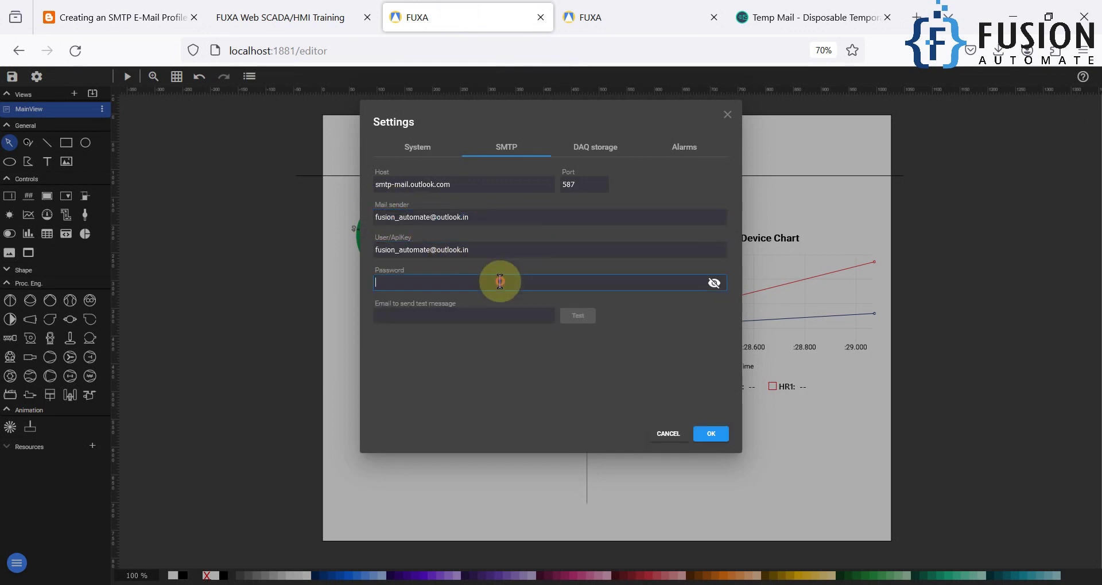
left_click(466, 251)
triple_click(420, 249)
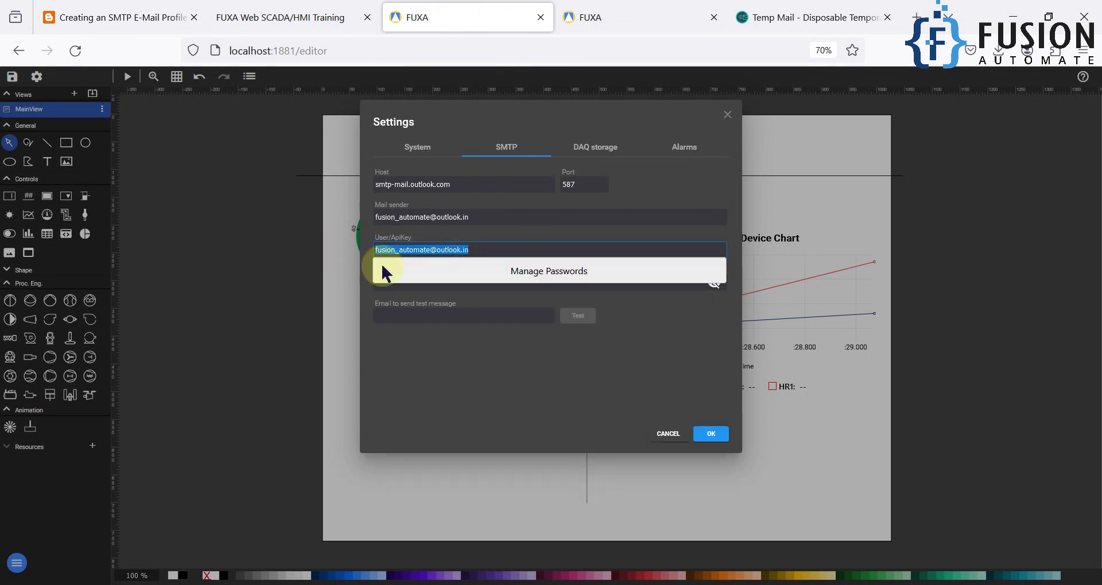
left_click(423, 283)
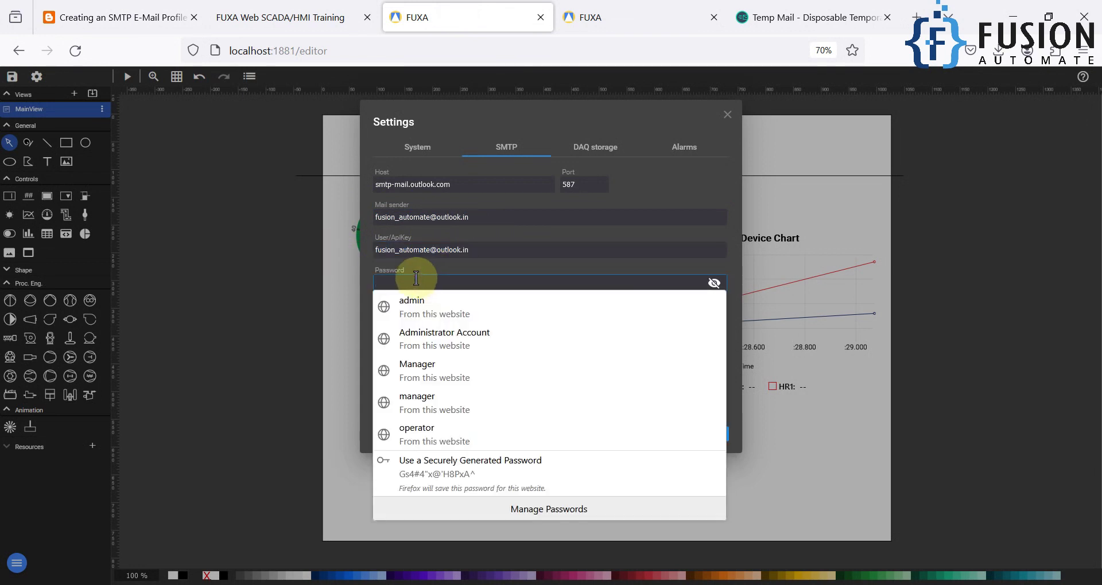
type("***")
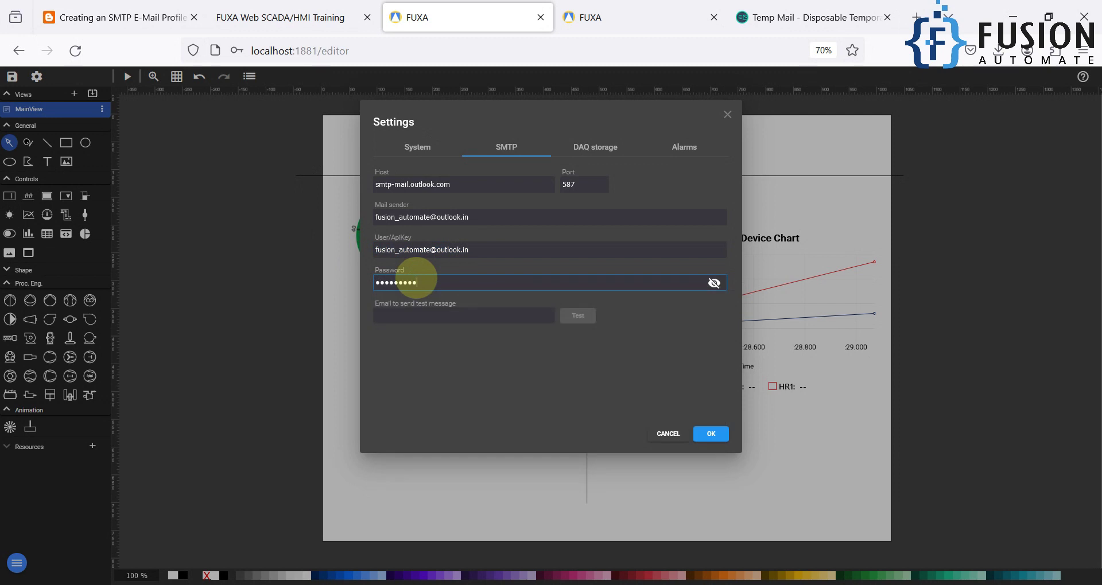
left_click(711, 436)
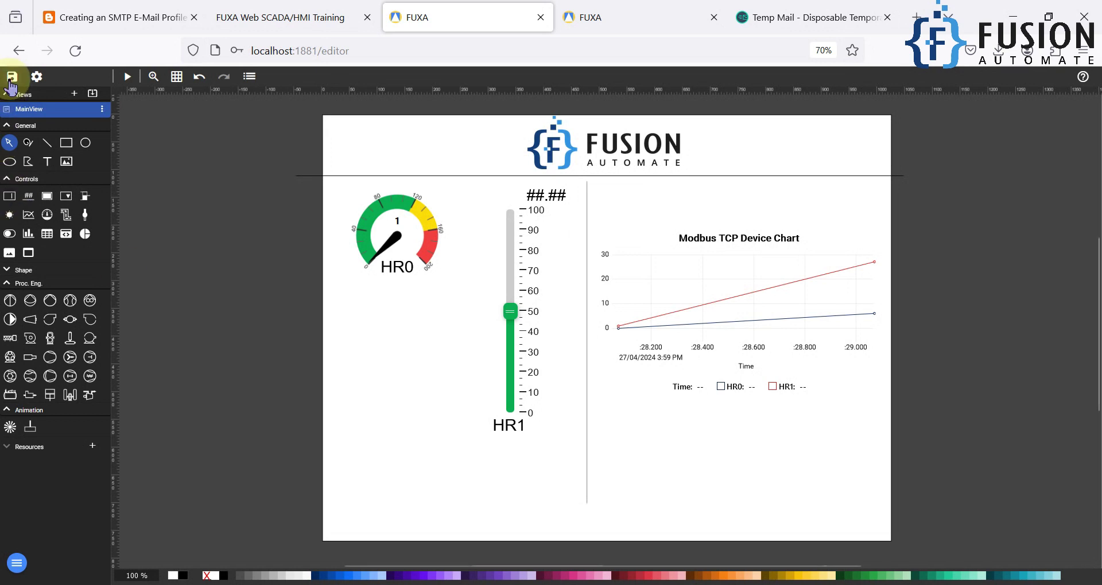
Save the project and reopen Settings on the SMTP tab at the test email field
left_click(12, 76)
left_click(26, 95)
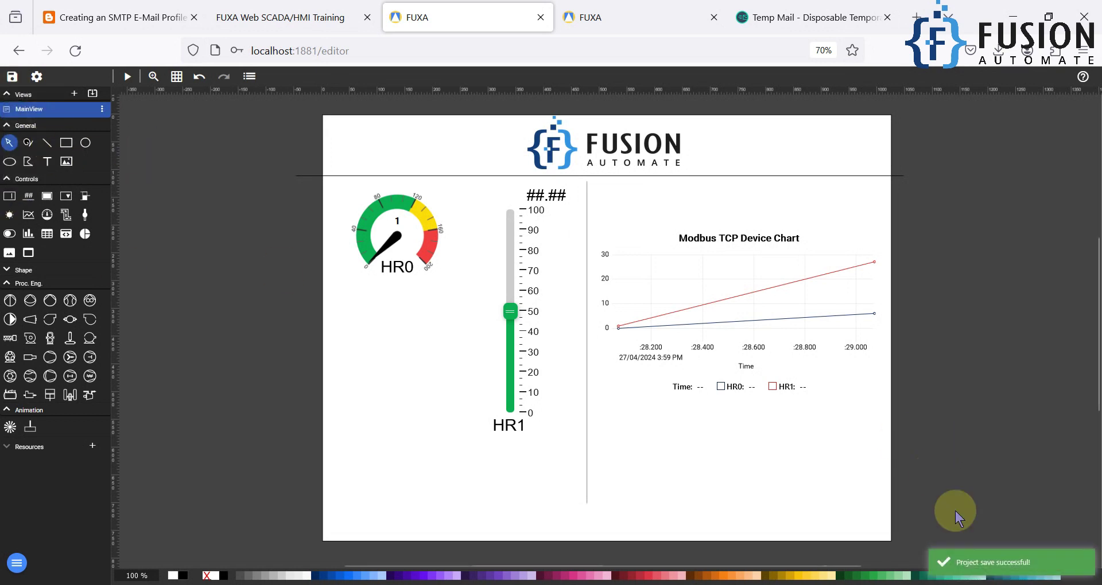
left_click(37, 77)
left_click(666, 230)
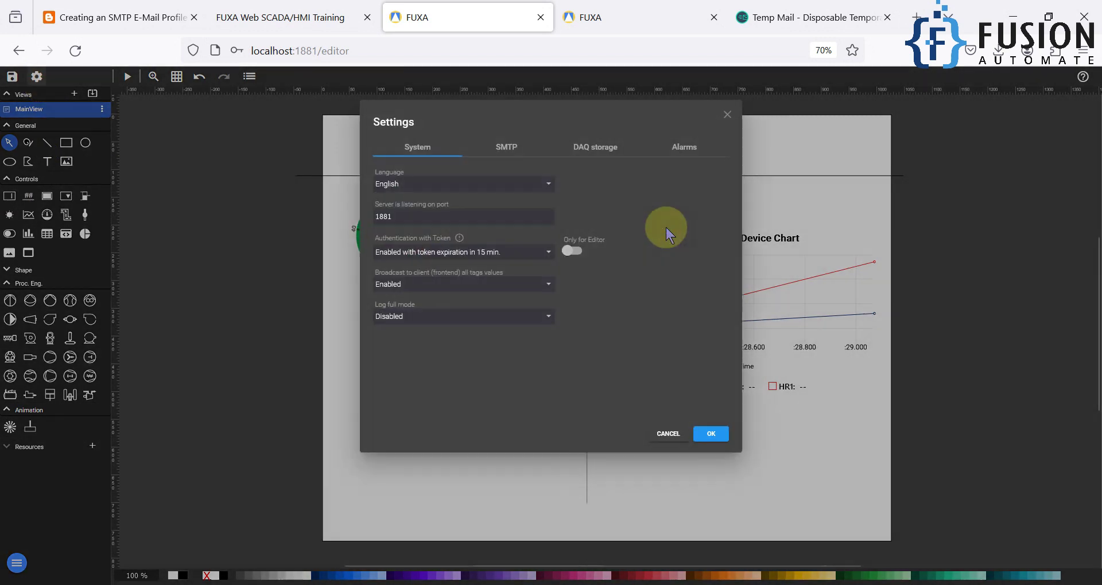
left_click(501, 151)
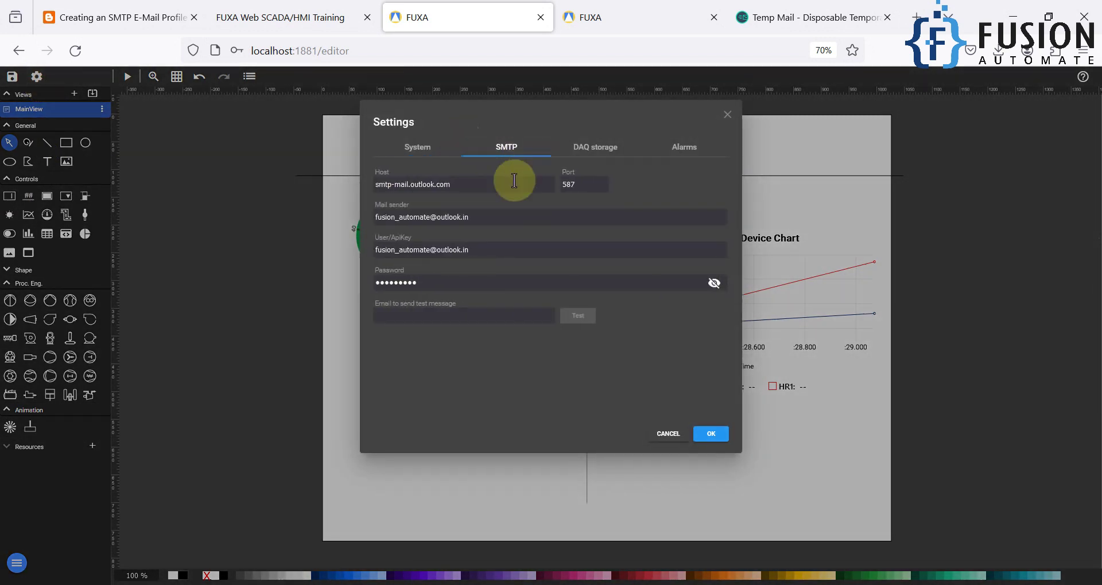
left_click(425, 316)
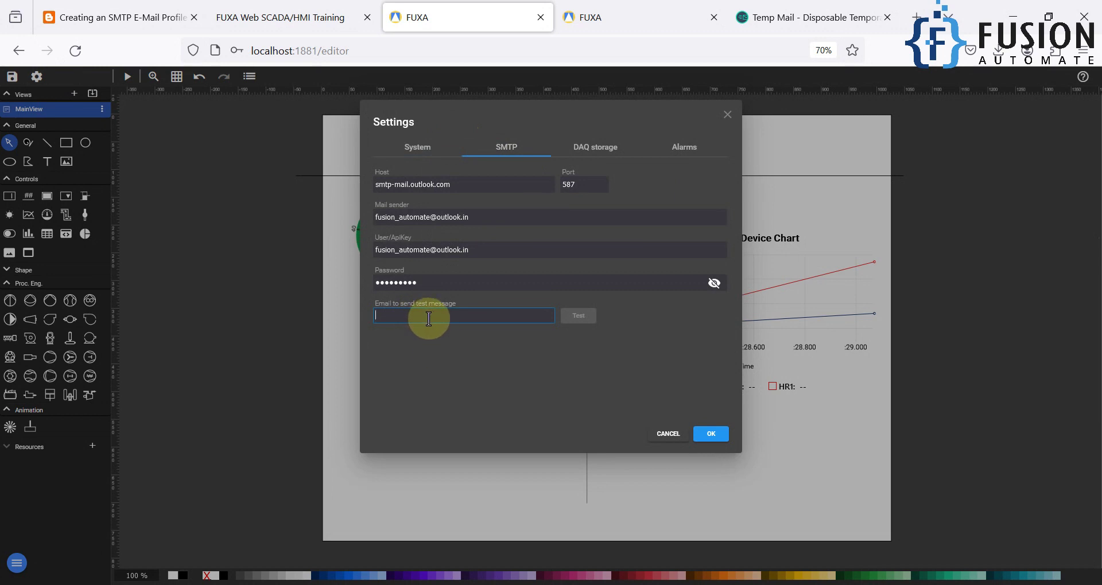
Copy the Temp Mail address into the test email field and send a test message
left_click(803, 23)
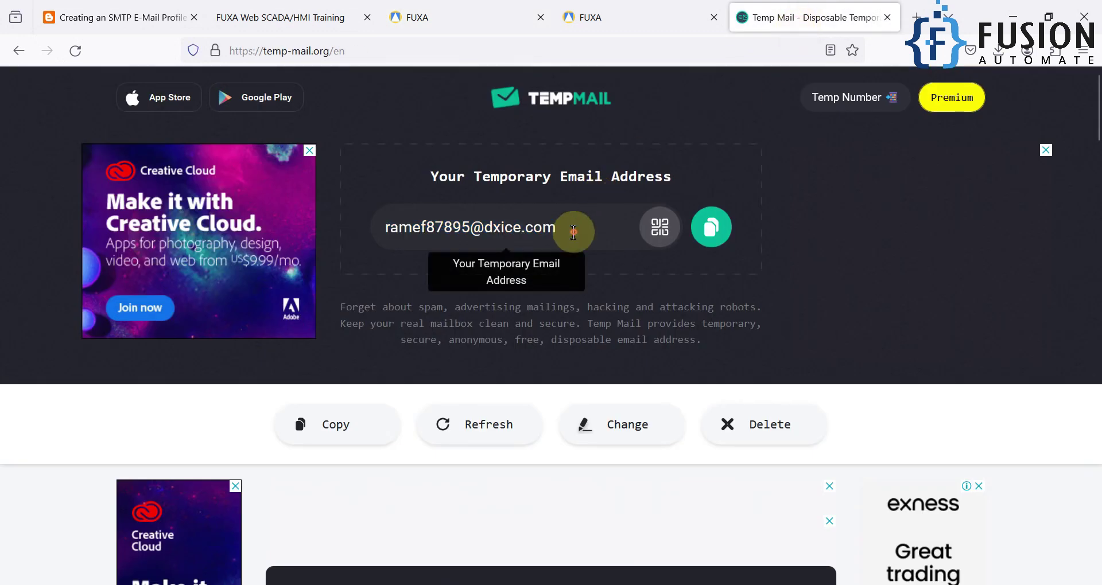
left_click(711, 227)
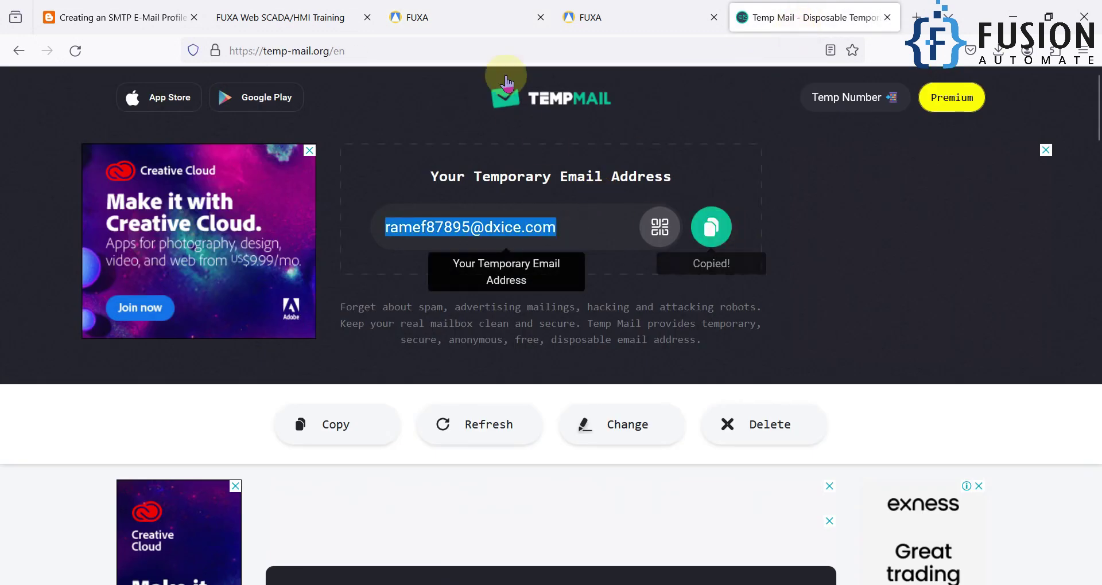
left_click(476, 20)
left_click(529, 317)
key("ctrl+v")
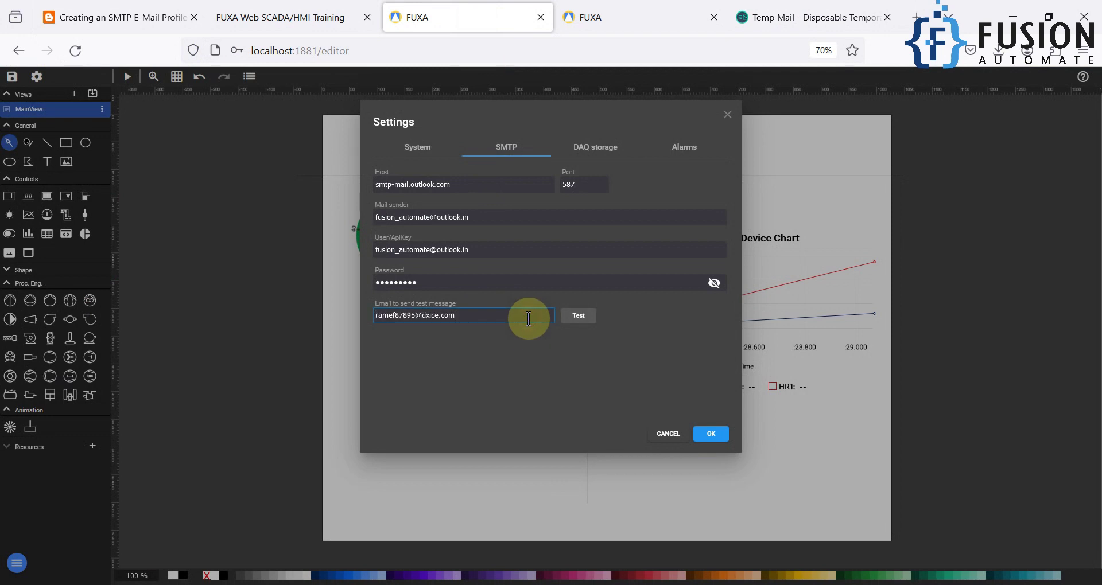
left_click(574, 319)
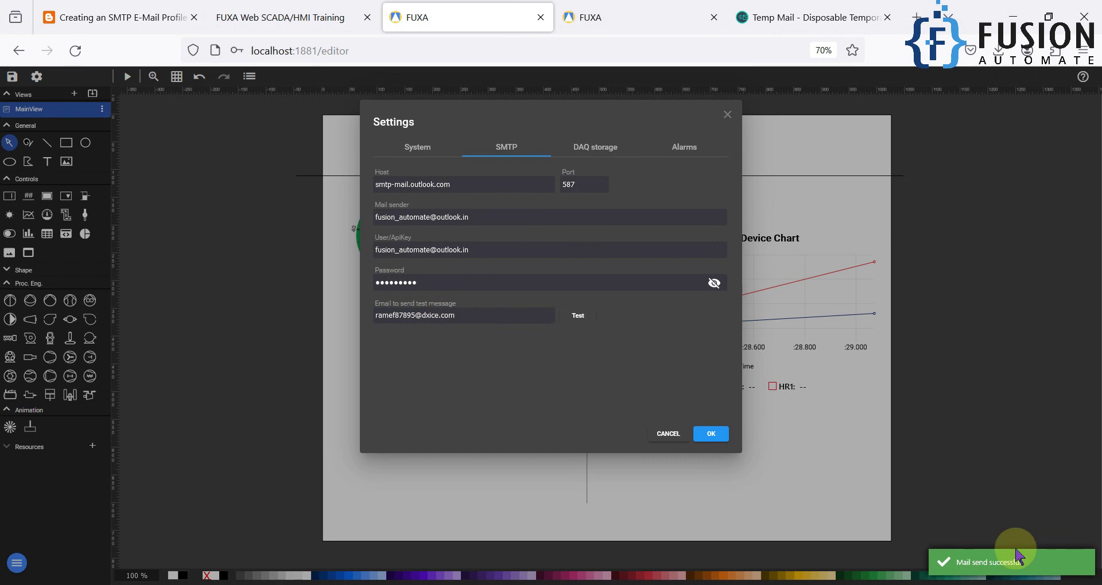
Open the first FUXA email in Temp Mail and check subject FUXA, body TEST, date 27-04-2024
left_click(814, 18)
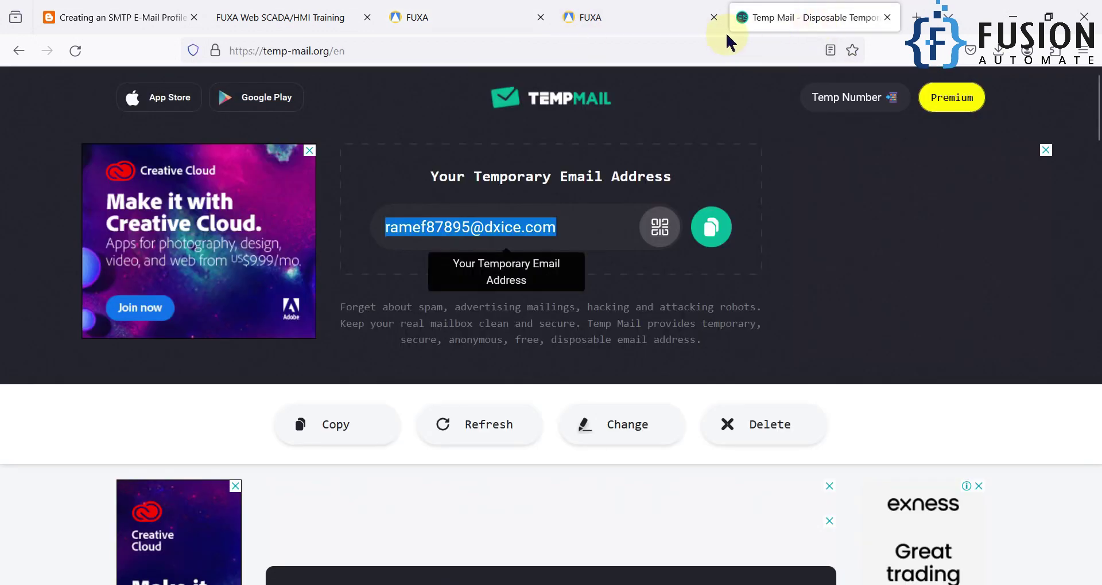
scroll(671, 270, "down", 5)
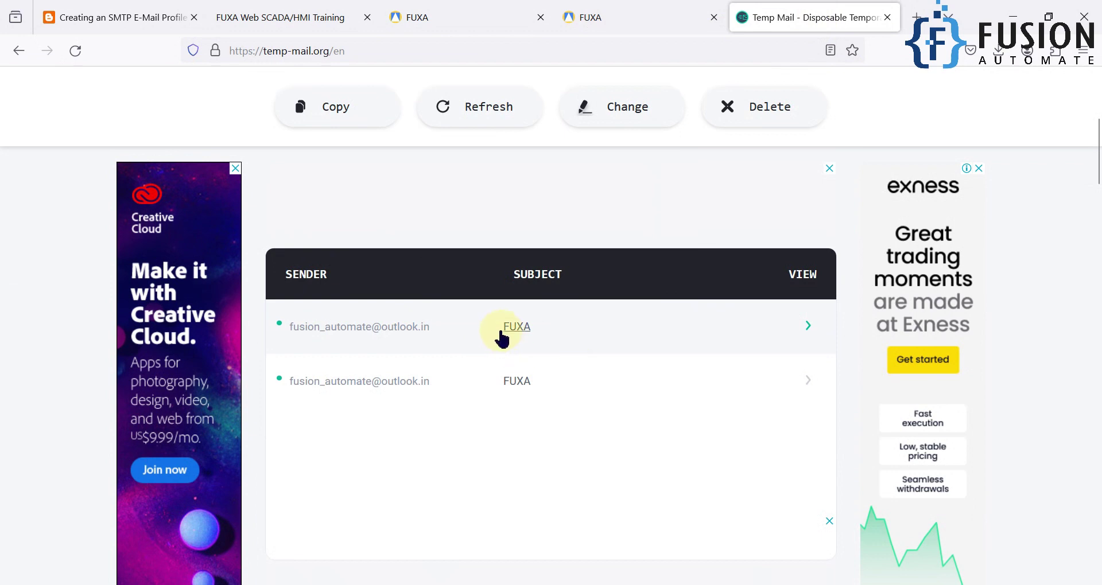
left_click(807, 331)
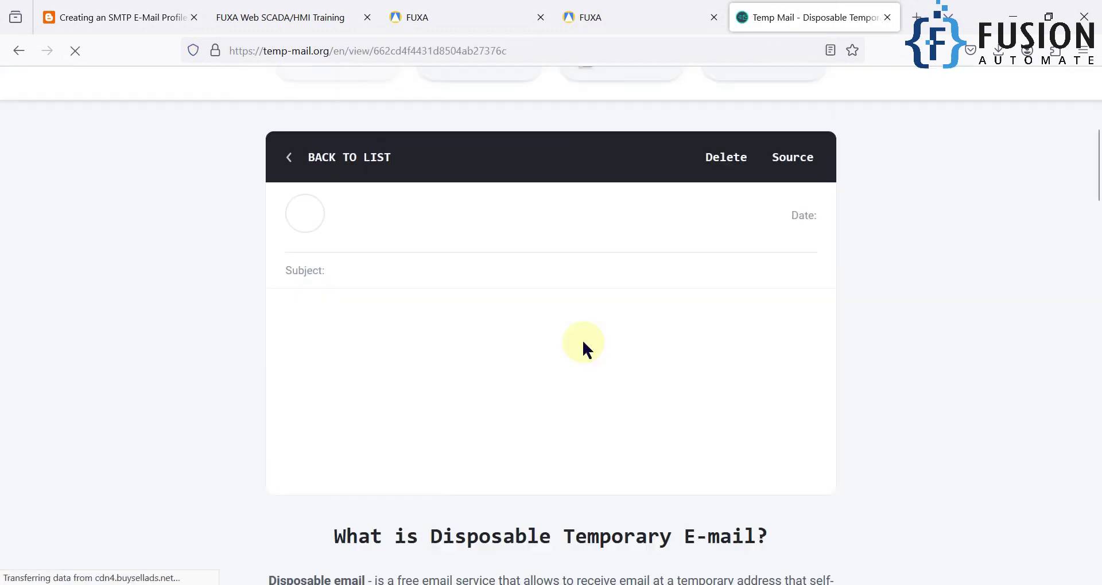
double_click(359, 218)
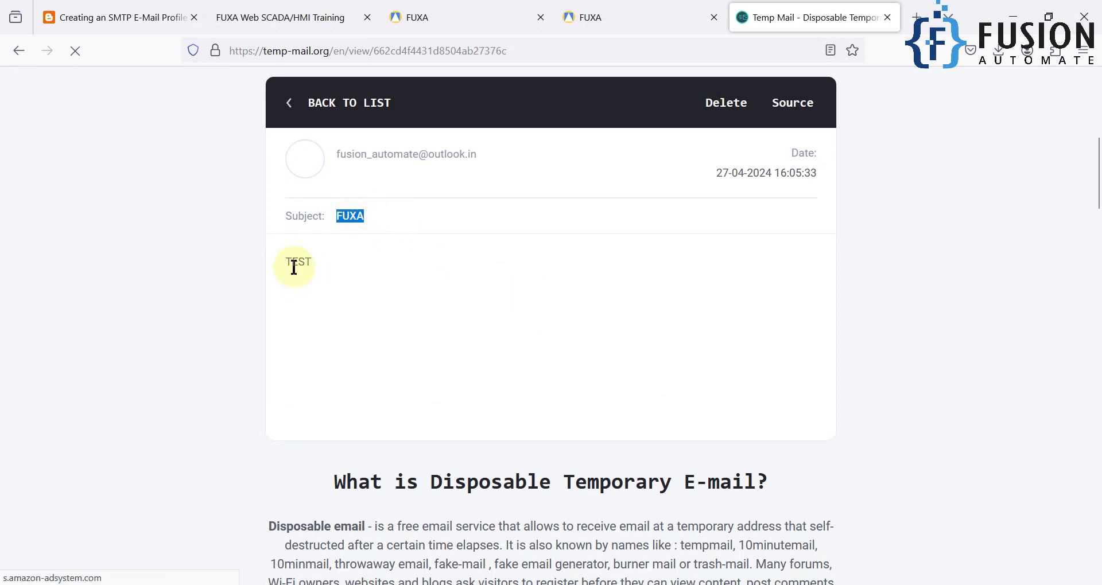
double_click(297, 264)
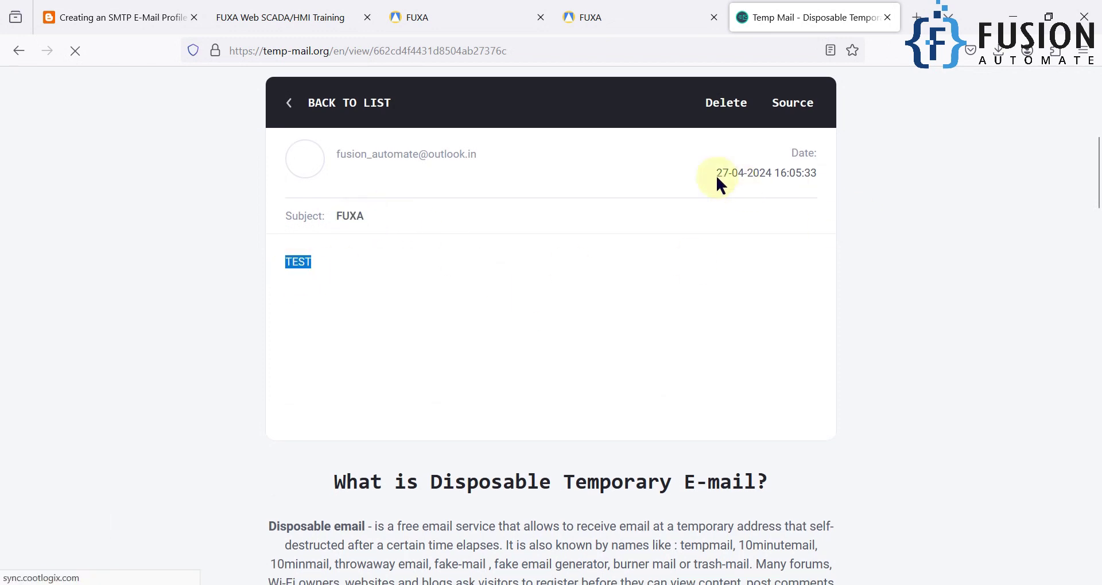
left_click_drag(719, 245, 787, 246)
left_click(748, 246)
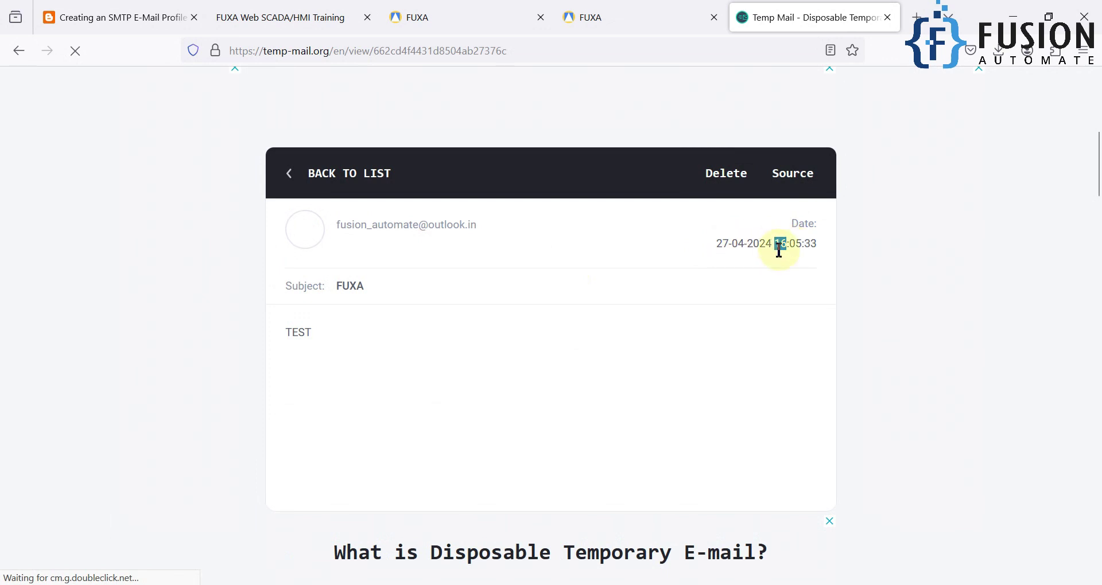
scroll(678, 257, "up", 8)
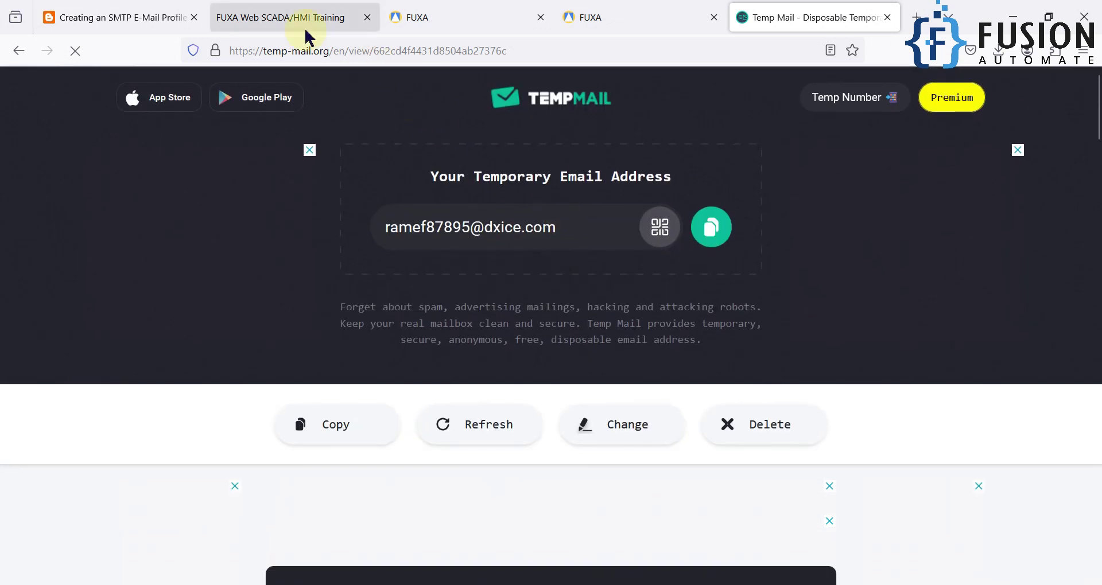
left_click(429, 22)
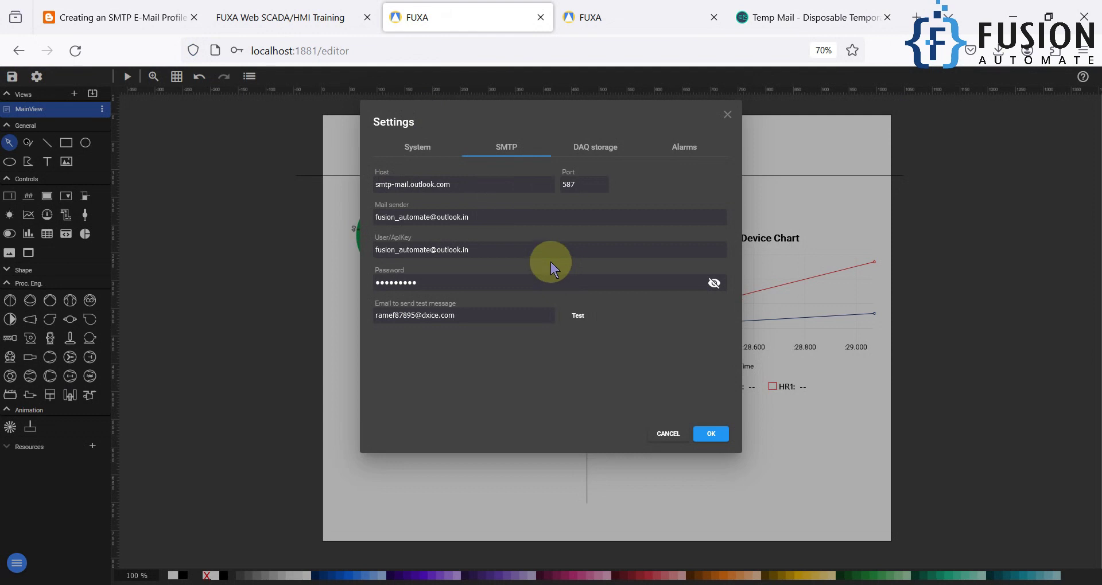
Review the host, port 587, sender, user and password values, then close Settings with OK
left_click_drag(465, 187, 322, 177)
left_click_drag(592, 185, 560, 184)
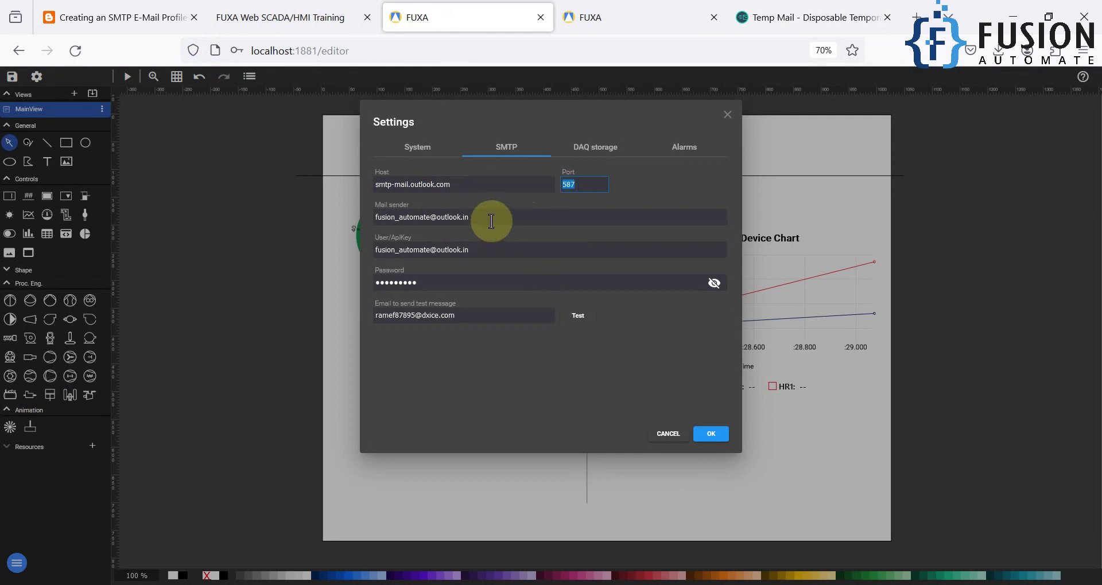
key("Tab")
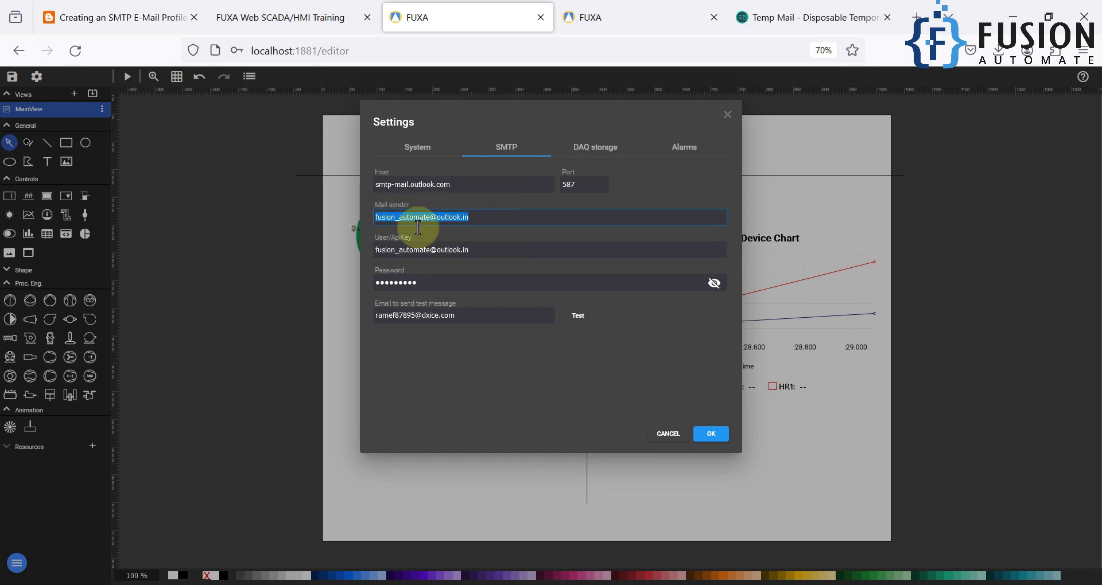
key("Tab")
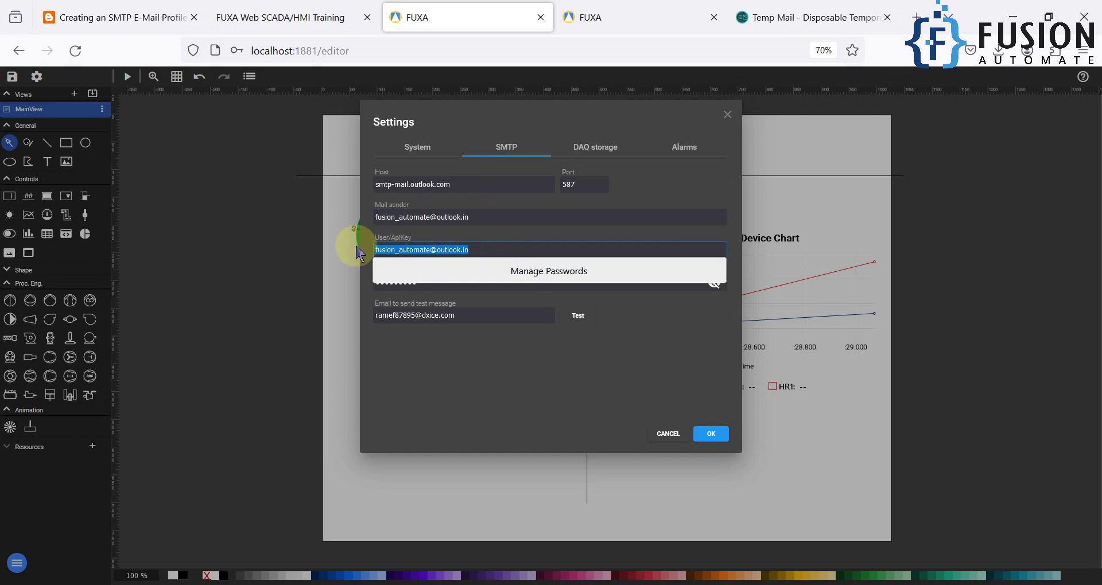
left_click(446, 277)
double_click(367, 279)
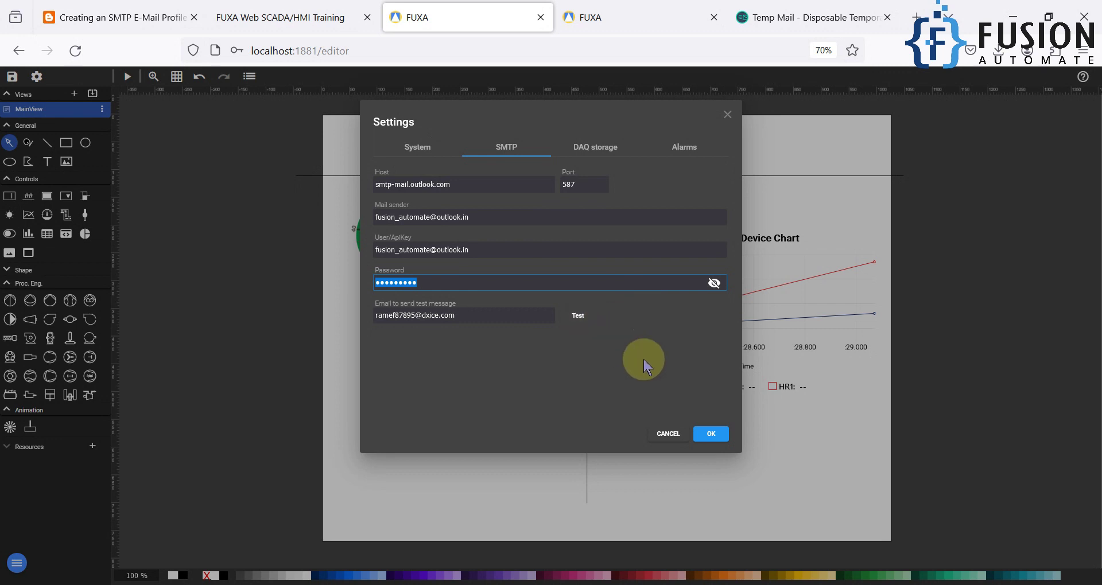
left_click(711, 434)
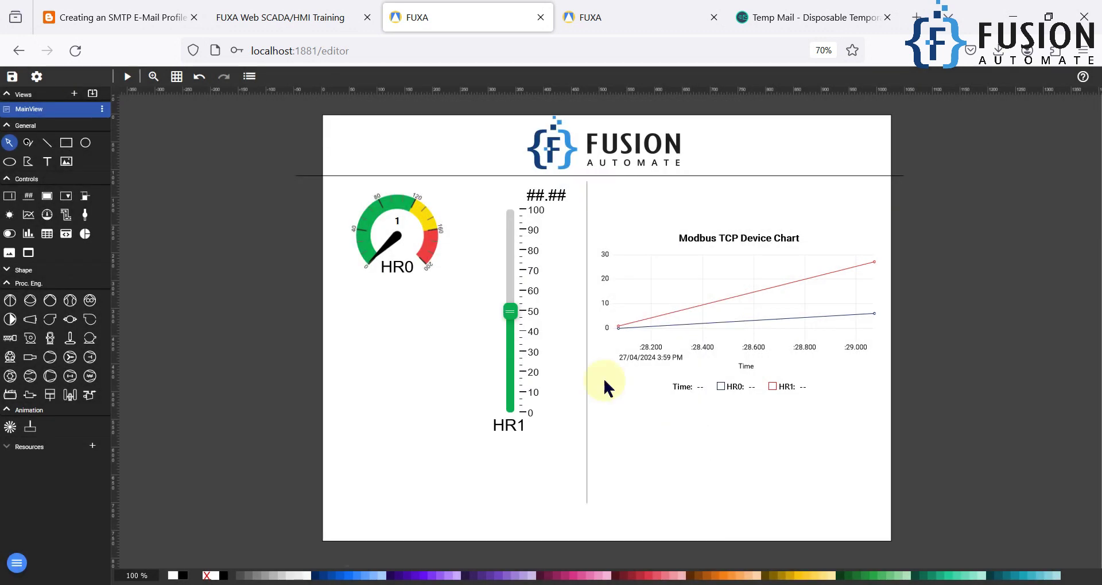
Reopen the SMTP settings, paste the temporary address as test recipient and send a test email
left_click(36, 76)
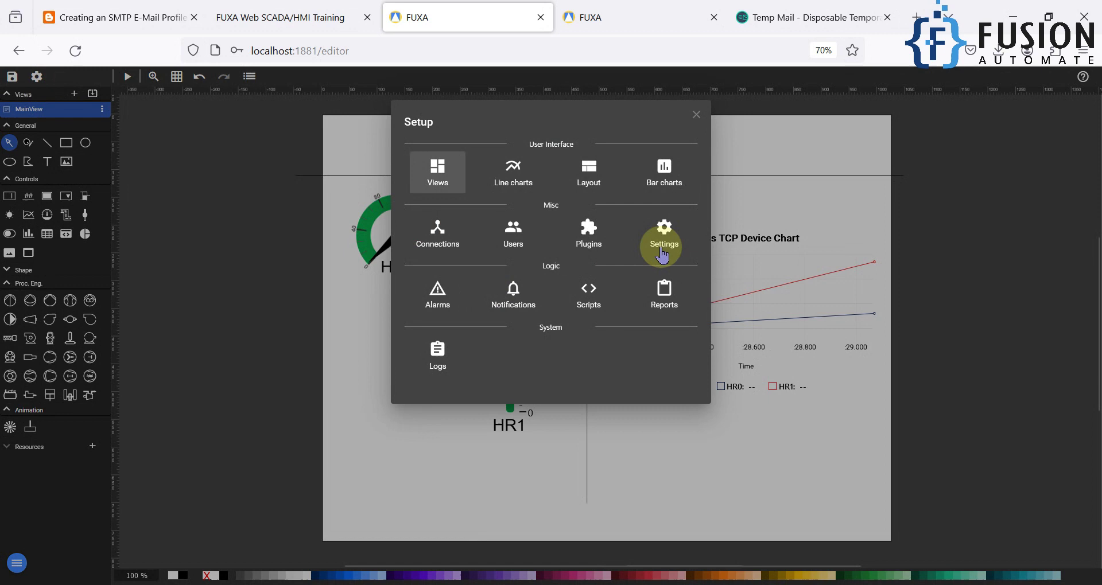
left_click(658, 258)
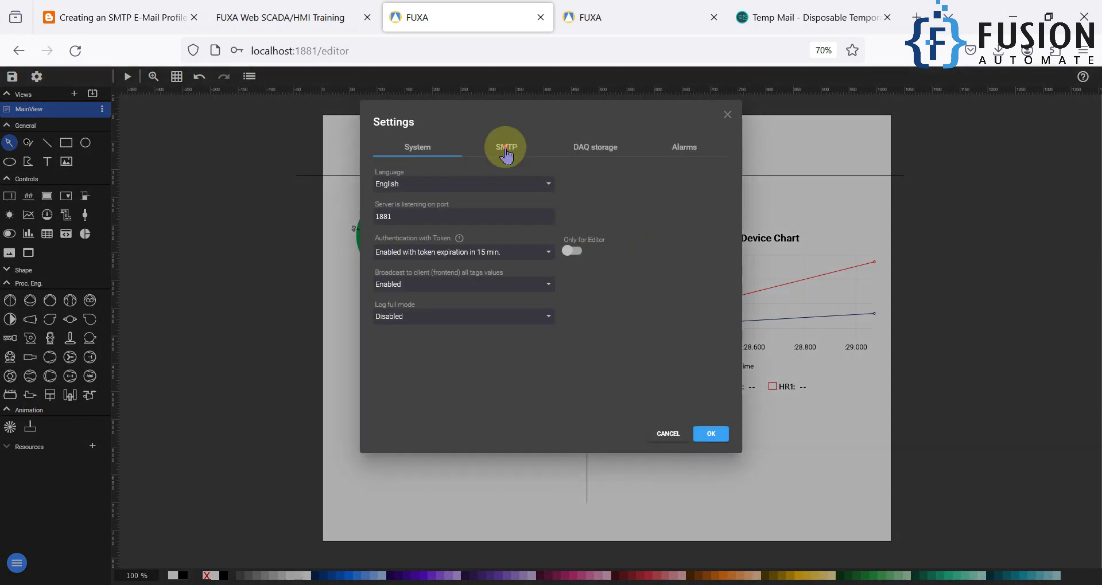
left_click(507, 149)
left_click(477, 315)
key("ctrl+v")
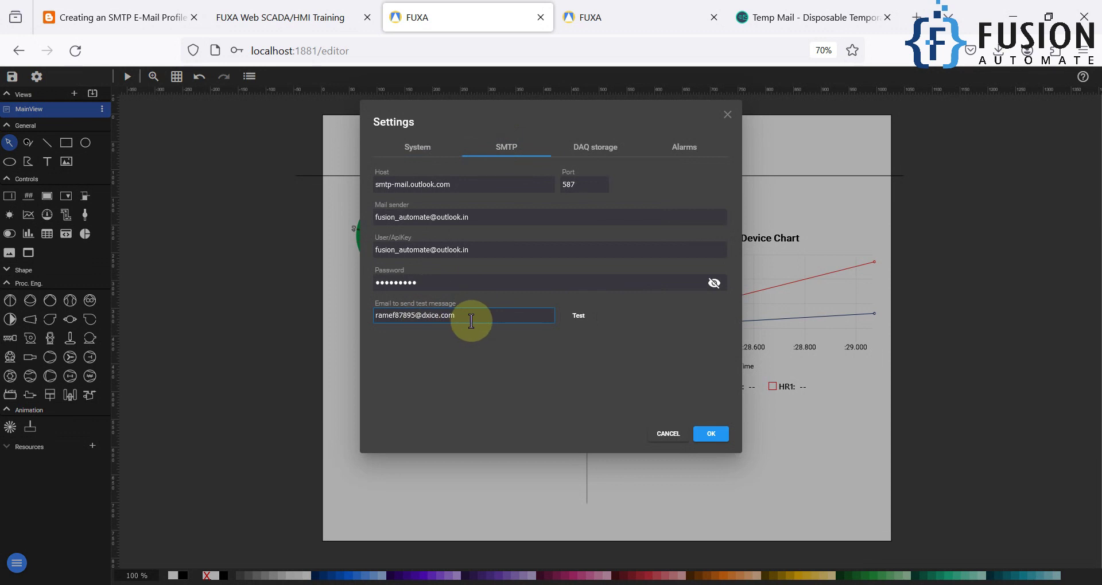
left_click(579, 317)
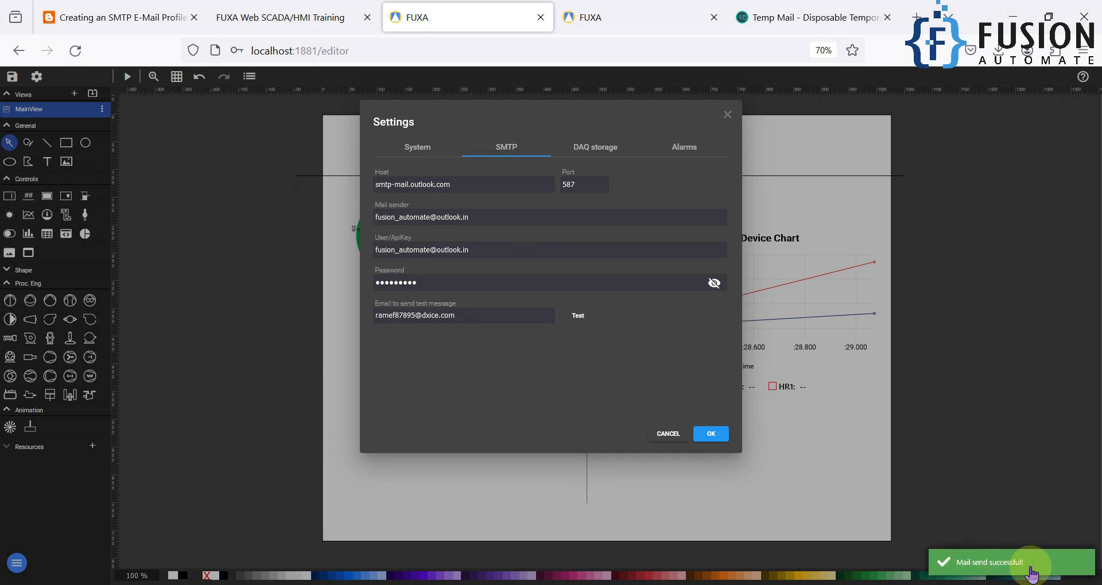
Return to the Temp Mail inbox list and open the newest FUXA message
left_click(821, 25)
scroll(671, 252, "down", 6)
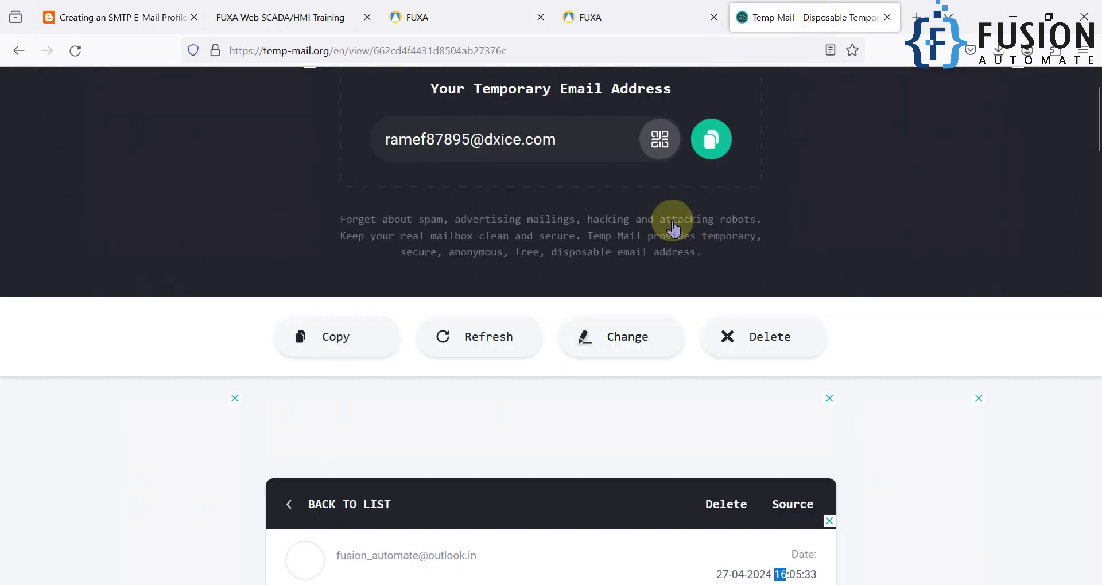
left_click(356, 180)
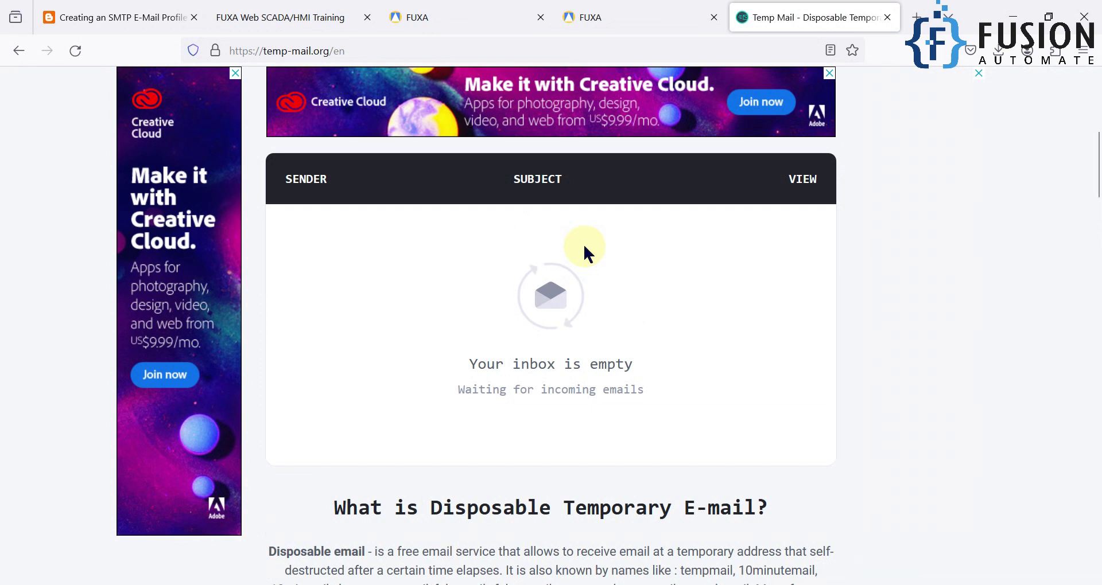
scroll(584, 244, "up", 7)
scroll(584, 247, "down", 1)
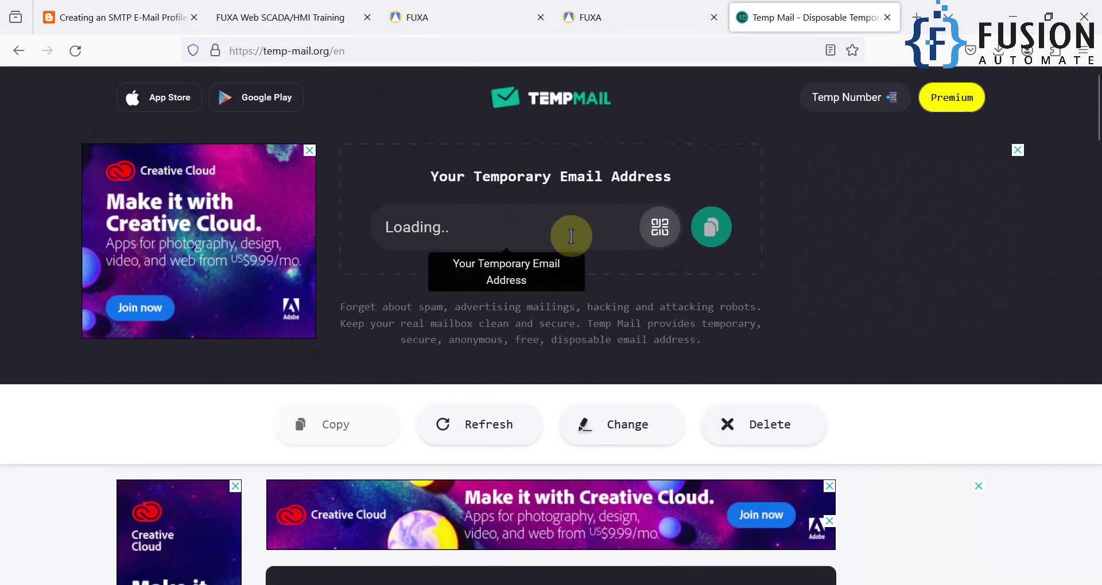
scroll(571, 238, "down", 5)
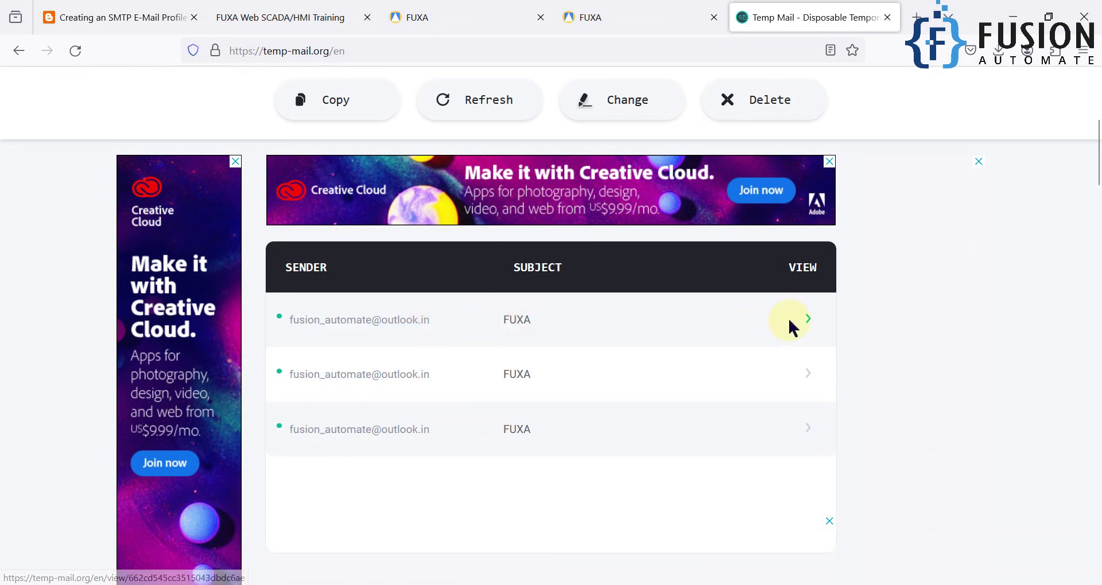
left_click(808, 322)
Check the message's received date, 16:06:54 on 27-04-2024, and its body TEST
scroll(774, 373, "down", 3)
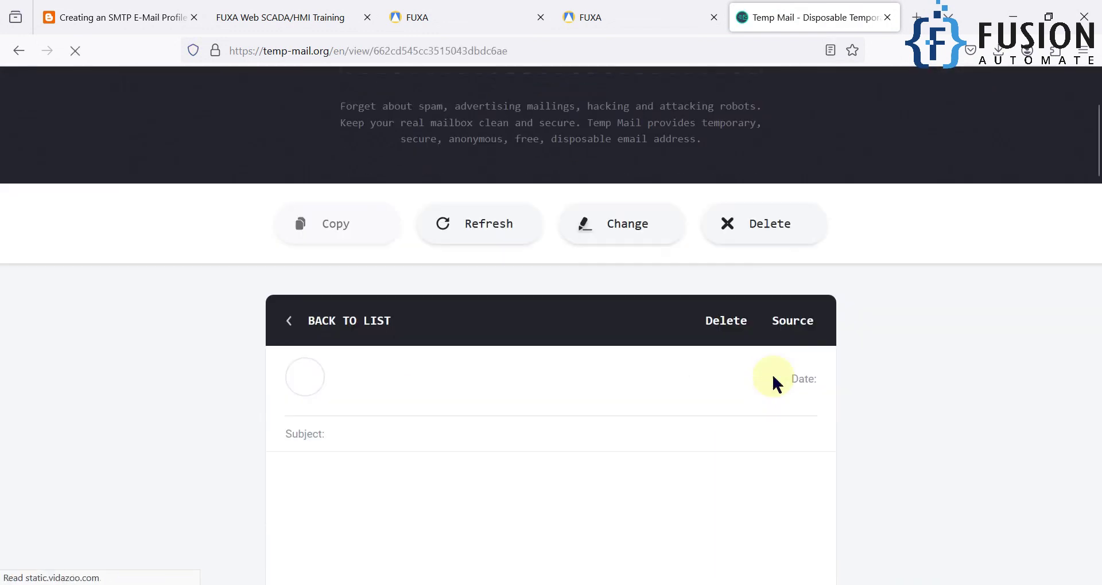
left_click_drag(784, 377, 795, 442)
triple_click(796, 442)
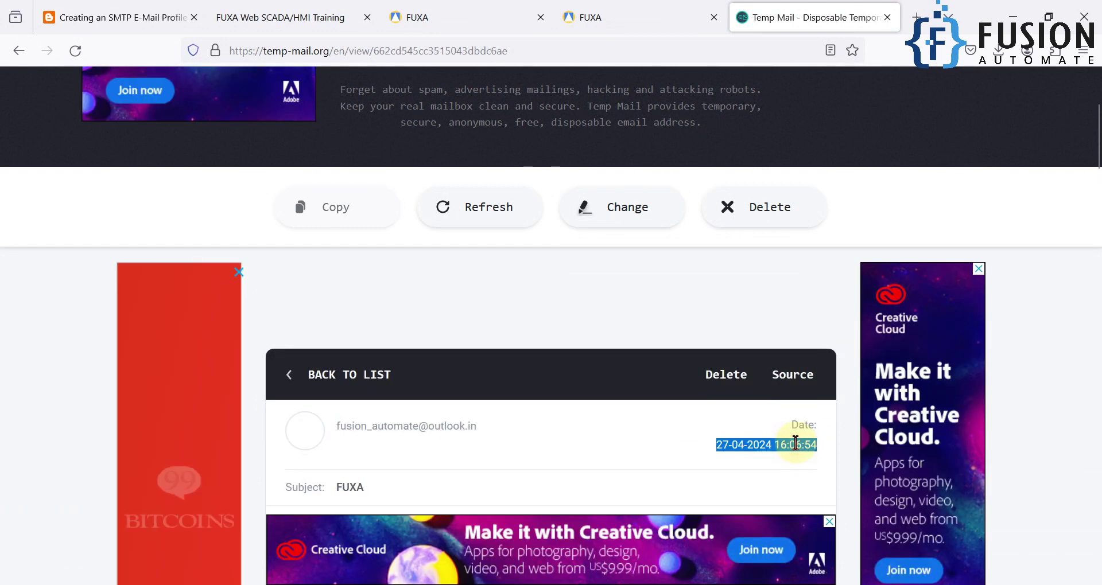
scroll(778, 443, "down", 3)
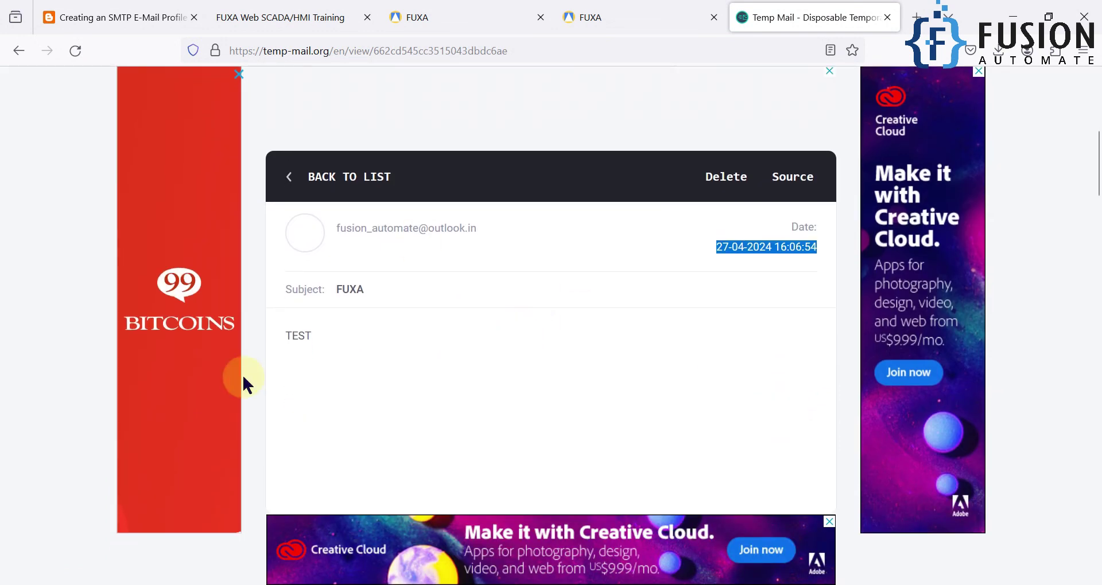
double_click(295, 335)
scroll(404, 339, "up", 6)
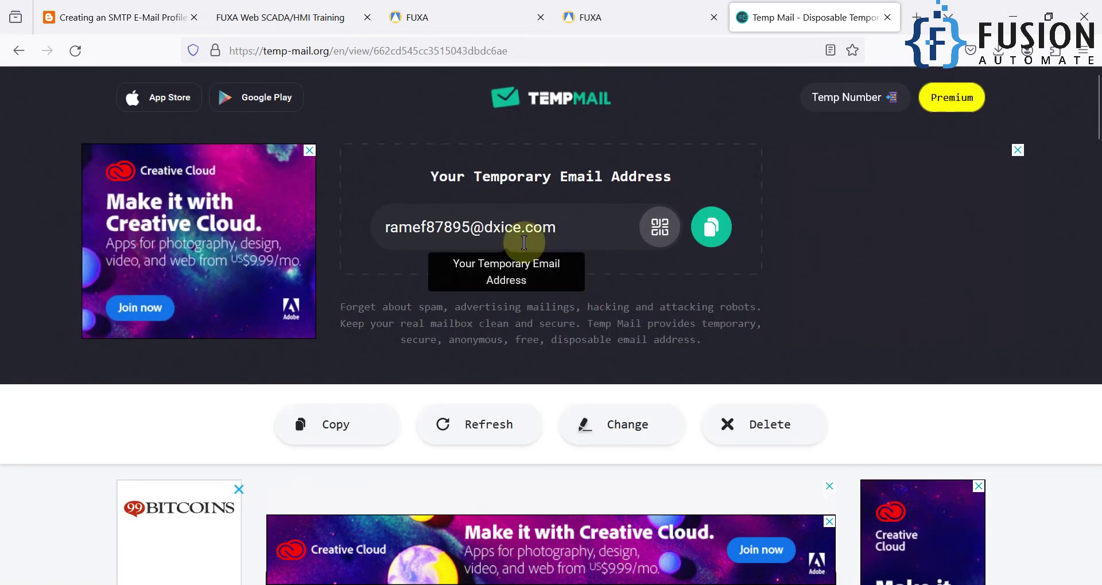
left_click(423, 11)
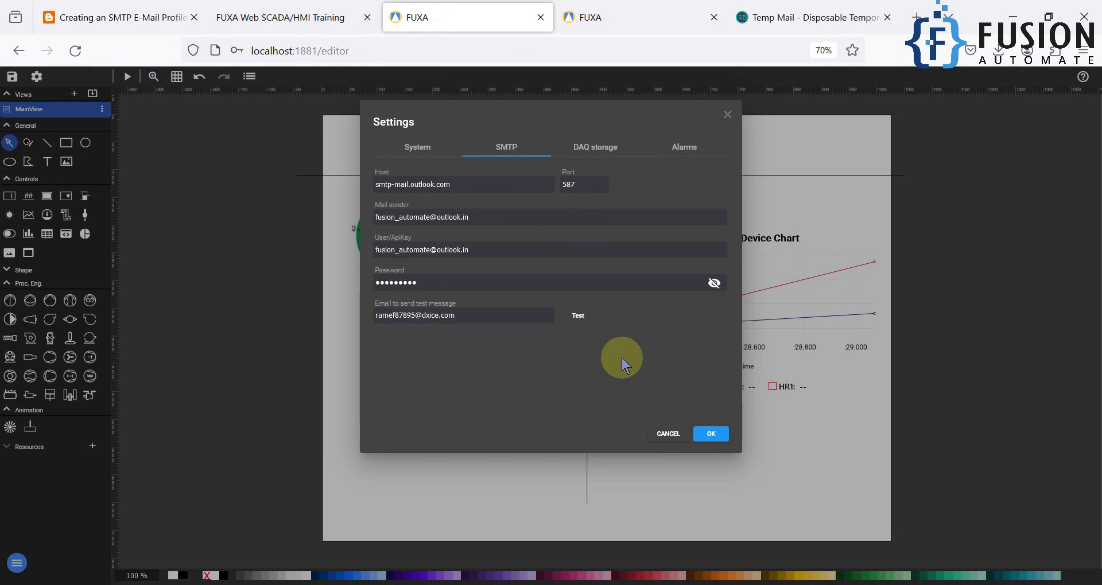
Show the running FUXA home dashboard with HR0 at 66 and HR1 at 50
left_click(614, 12)
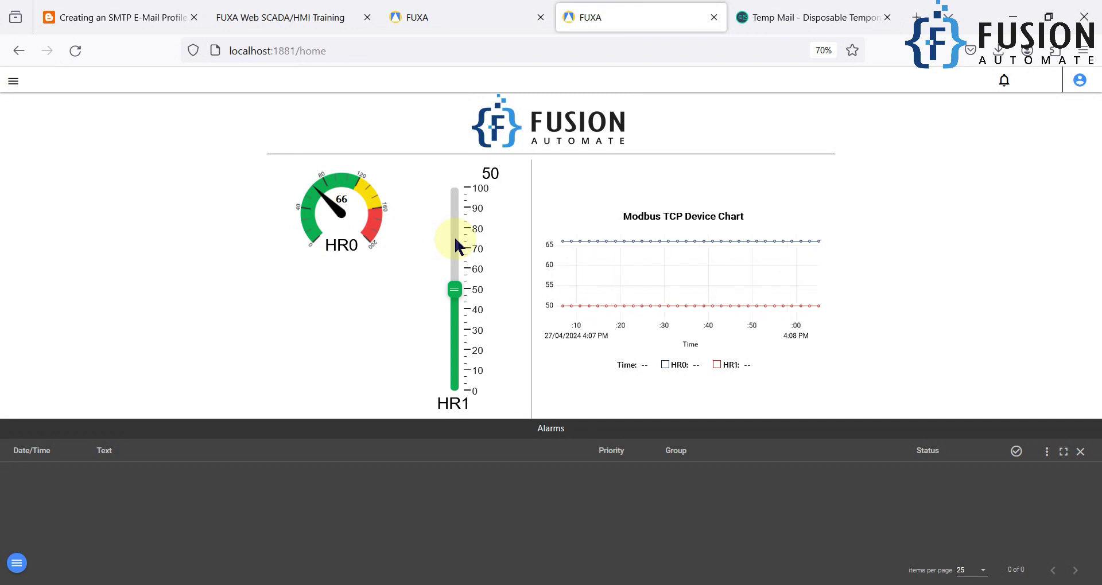
Check the FUXA SMTP settings and the Temp Mail inbox, then return to the FUXA training lesson list
left_click(430, 8)
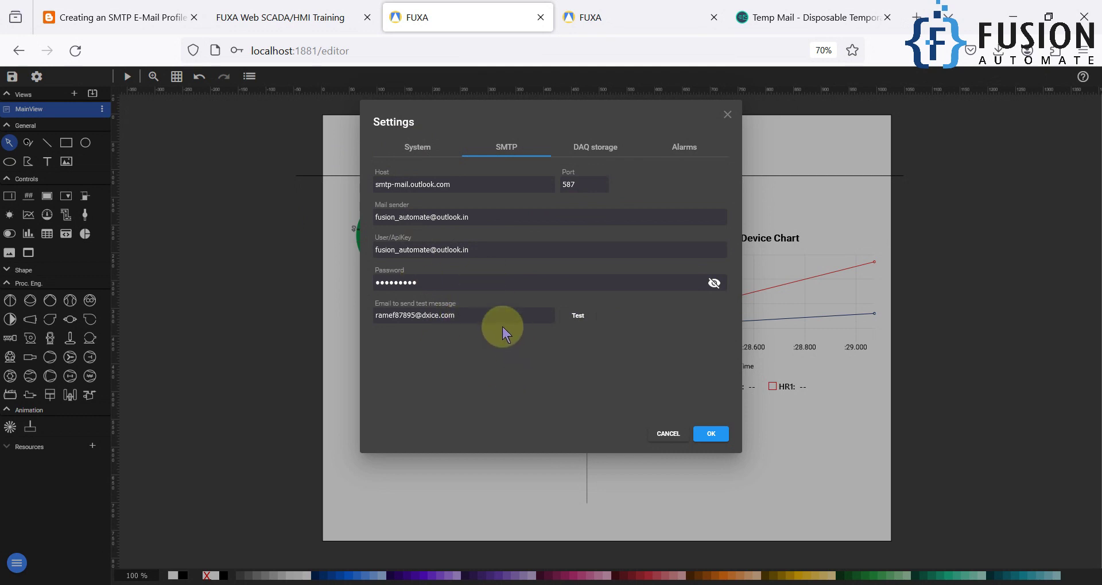
left_click(775, 17)
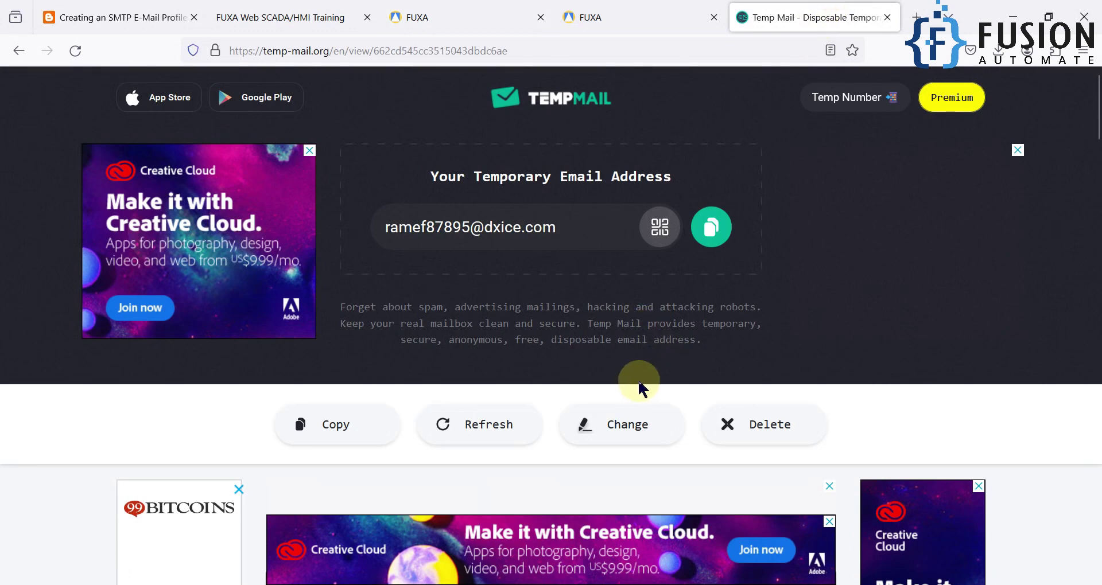
scroll(604, 268, "down", 10)
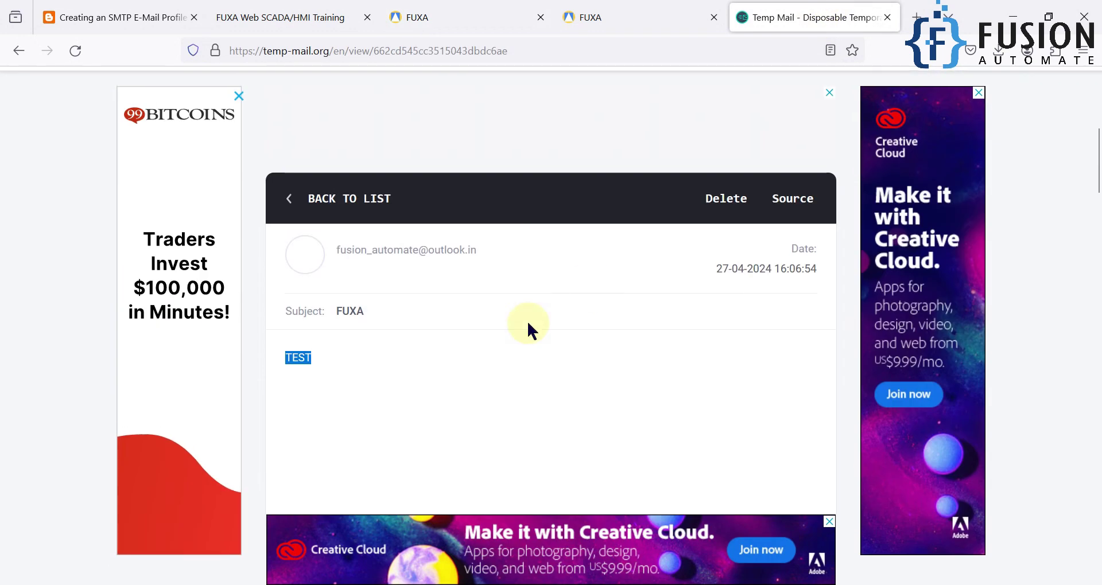
left_click(333, 15)
left_click(387, 195)
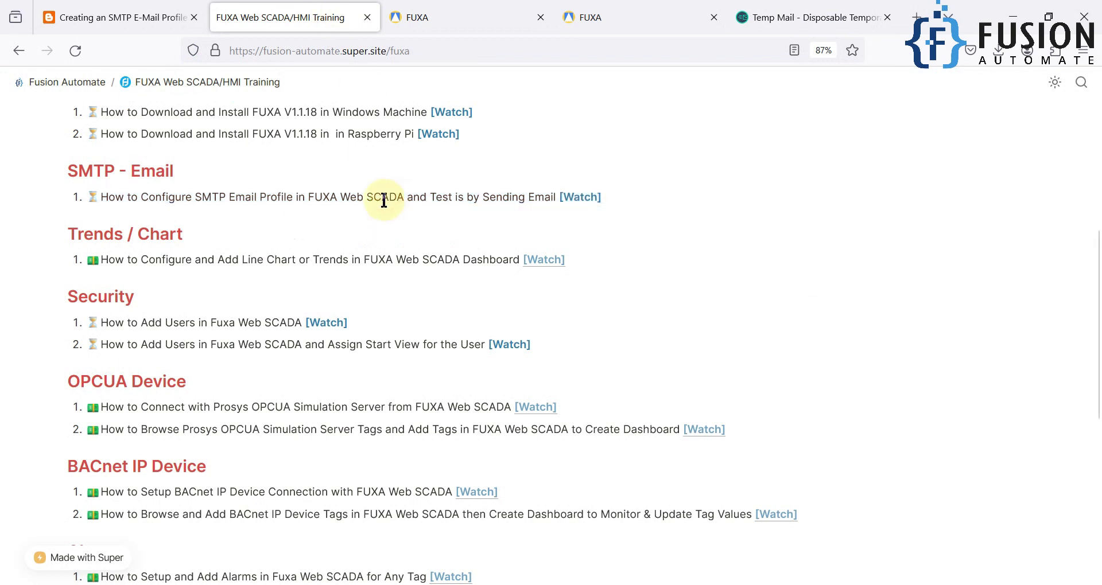
Highlight the SMTP email lesson line, scroll through the lesson page, and minimise the browser to the desktop
triple_click(302, 200)
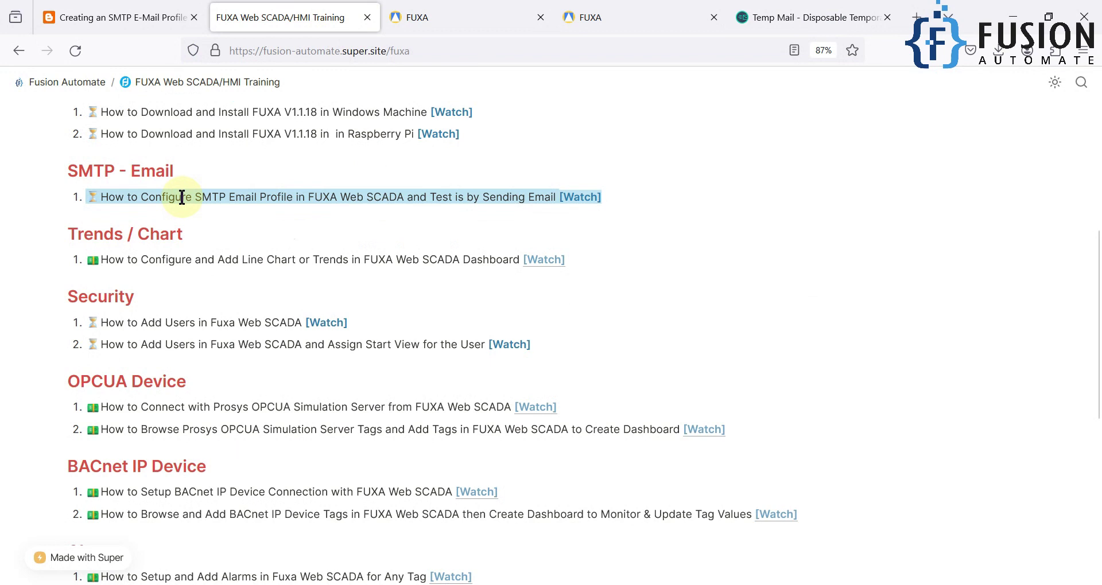
left_click(368, 197)
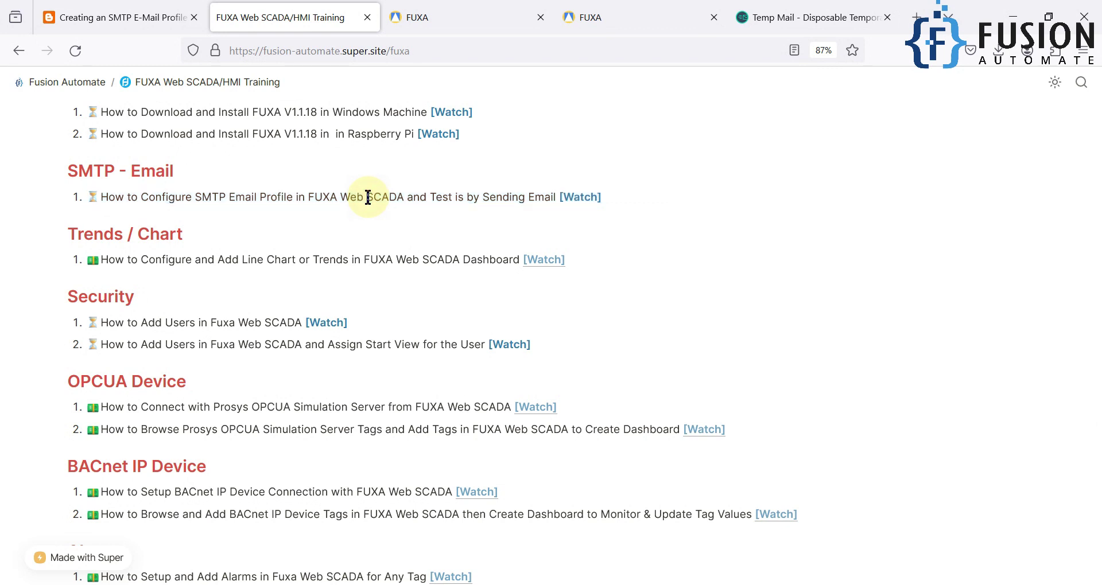
scroll(368, 197, "down", 7)
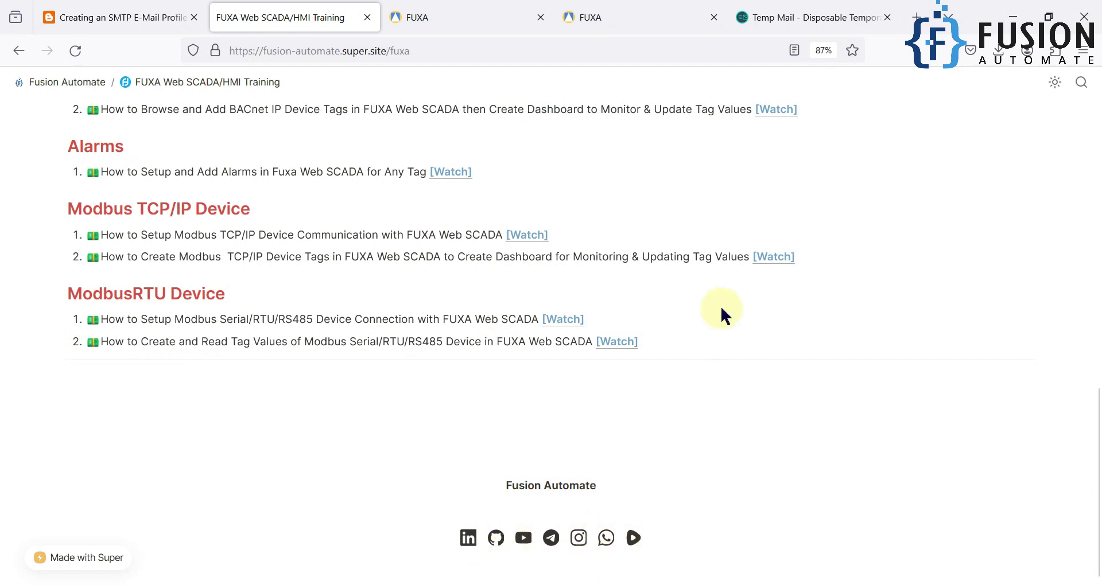
scroll(721, 308, "up", 6)
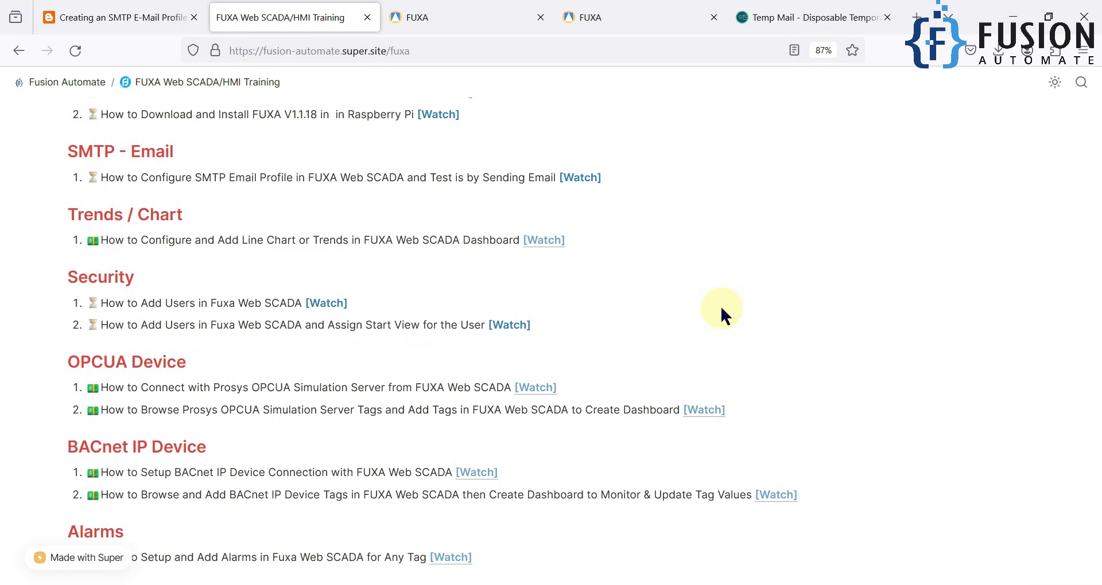
left_click(1005, 11)
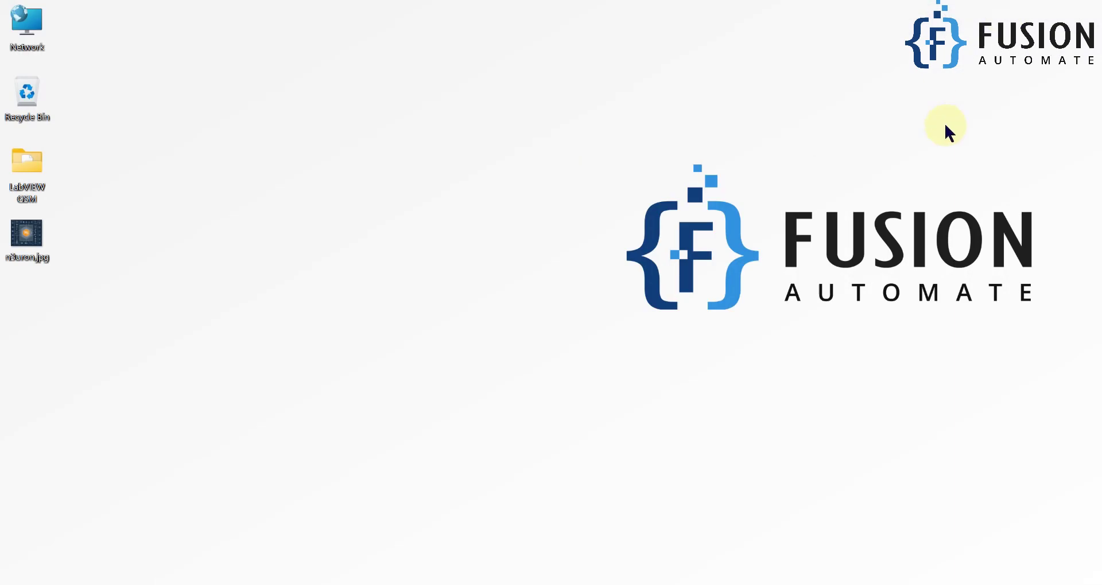